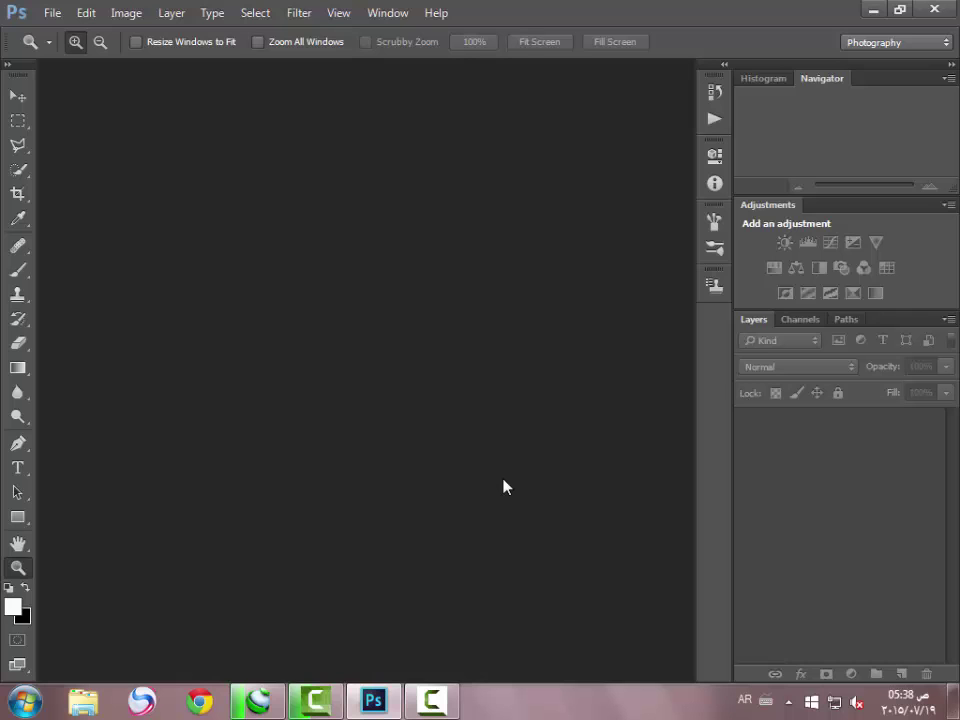
Browse the Filter and View menu commands without applying anything
key(alt+t)
key(Down)
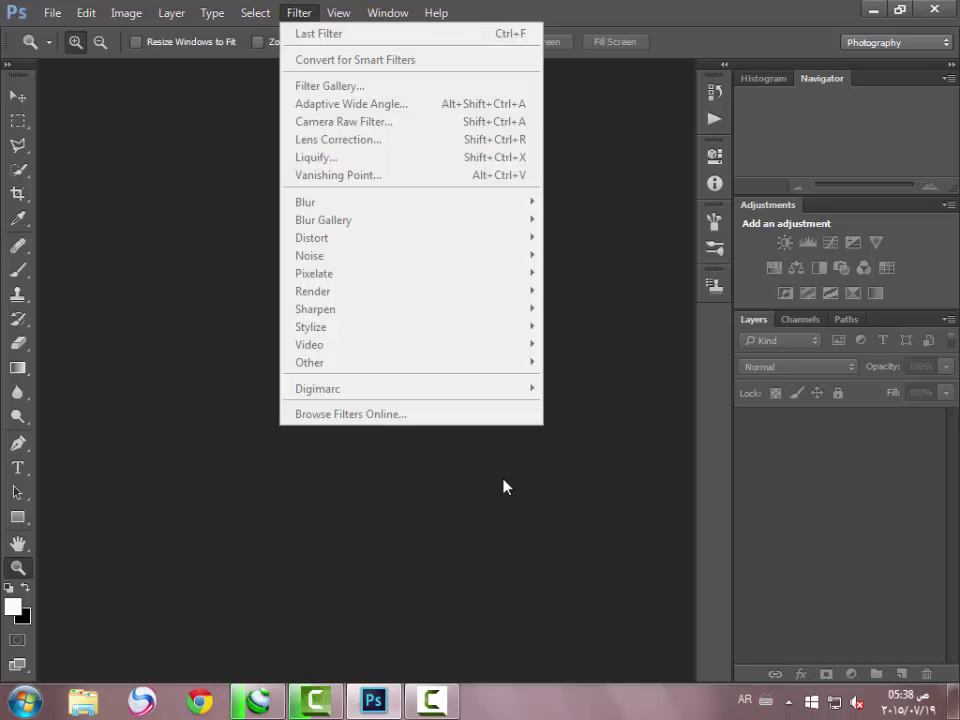
key(Down)
key(Down)
key(Right)
key(Down)
key(Down)
key(Down)
key(Escape)
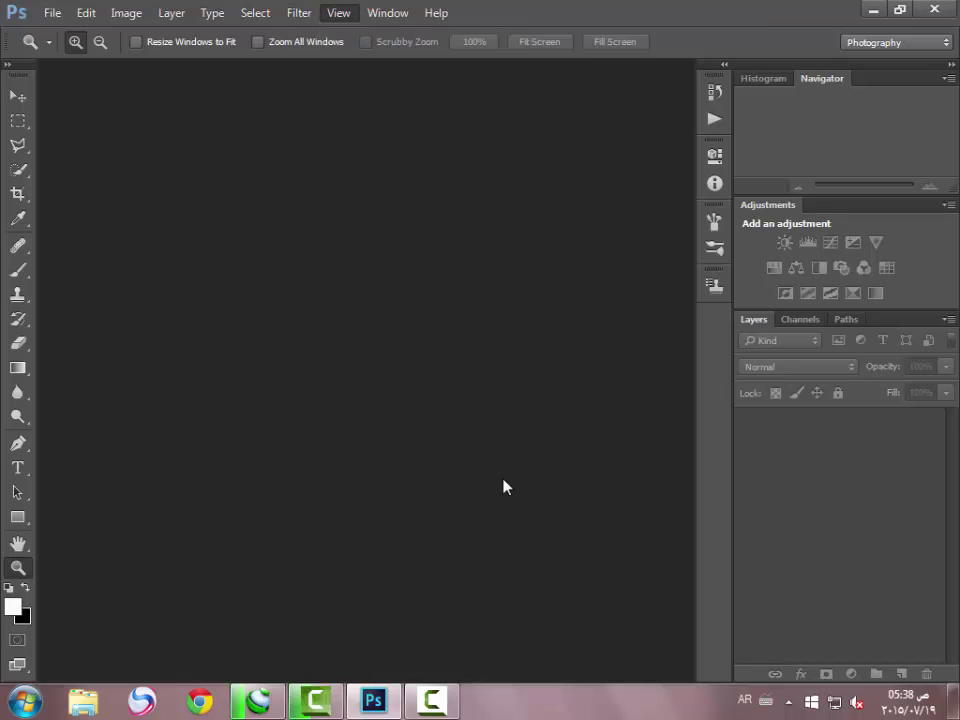
key(Left)
key(Down)
key(Down)
key(Down)
key(Down)
key(Down)
key(Down)
key(Down)
key(Down)
key(Up)
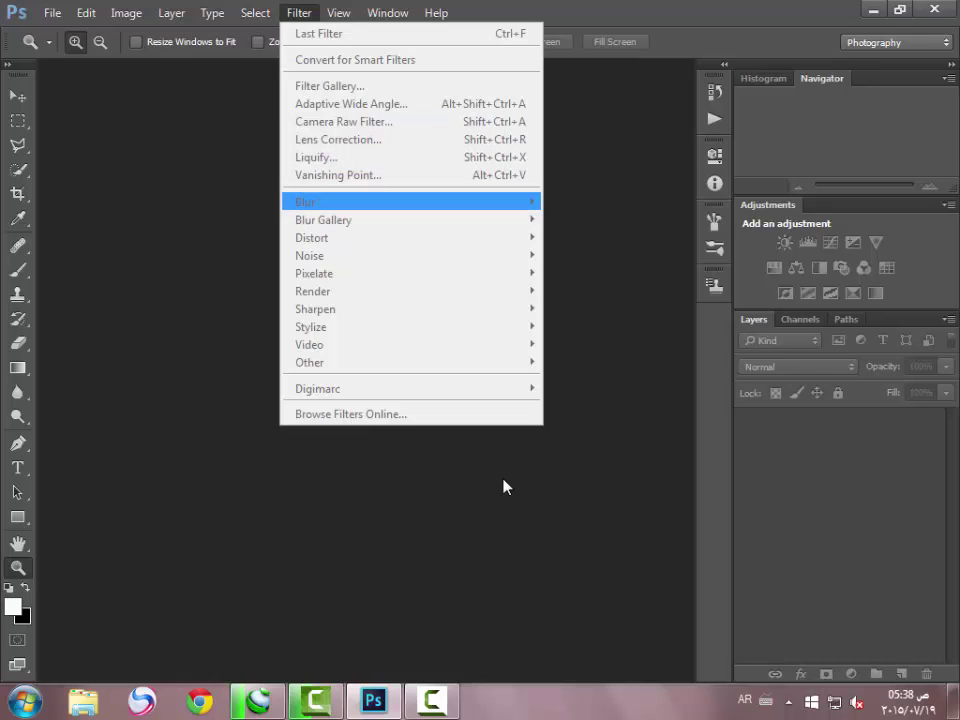
key(Up)
key(Up)
key(Up)
key(Up)
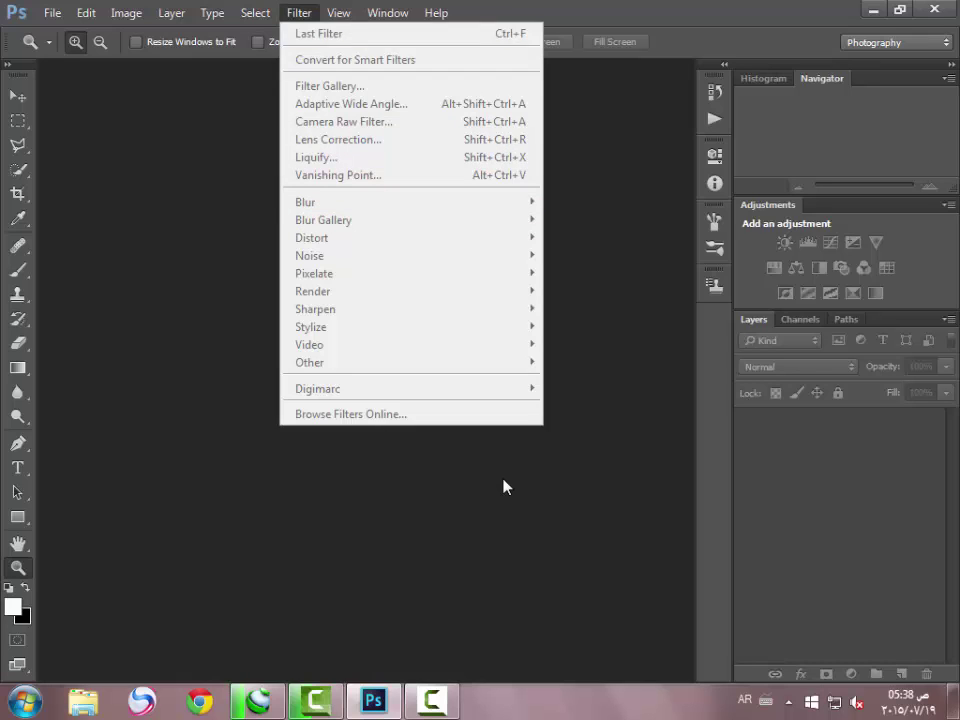
key(Escape)
Pick the Rectangular Marquee tool, browse the Select and Filter menus, then bring up the Open dialog
key(m)
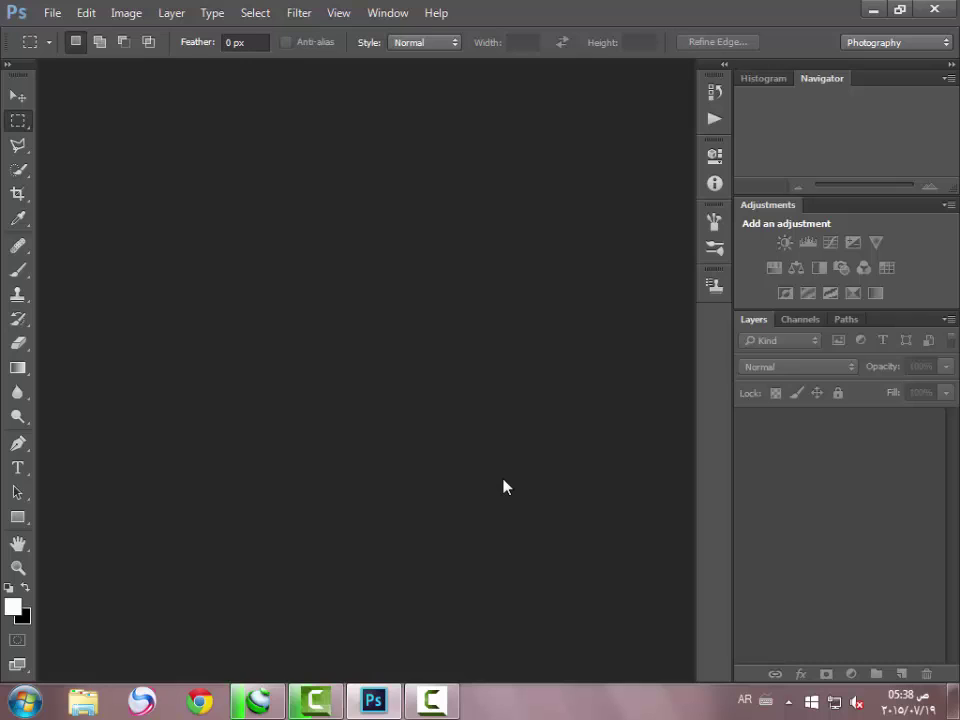
key(alt)
key(Left)
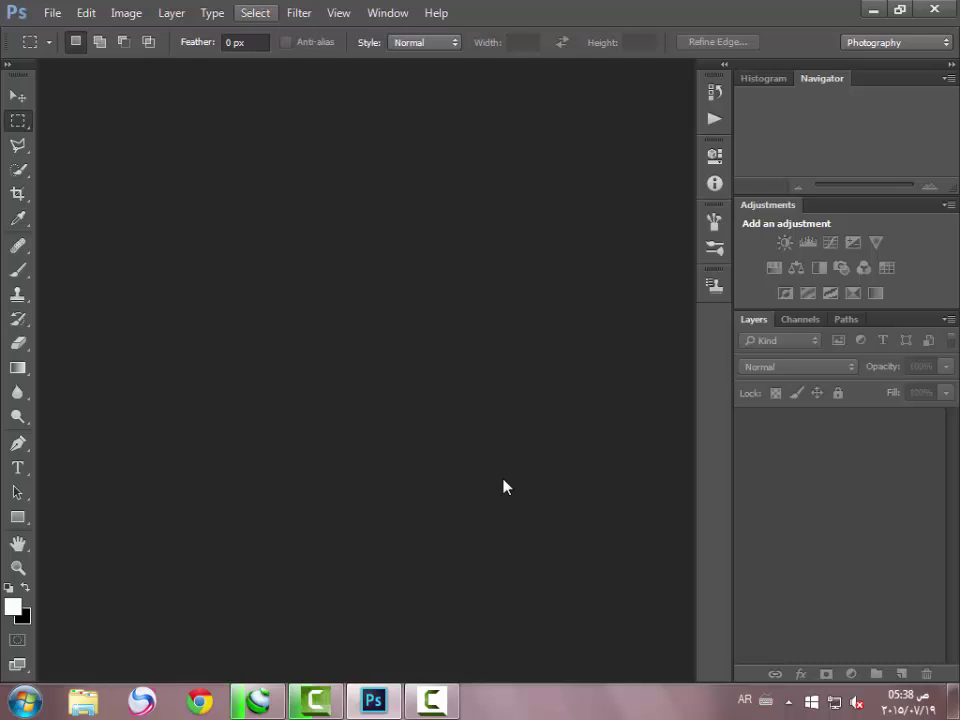
key(Down)
key(Down)
key(Down)
key(Down)
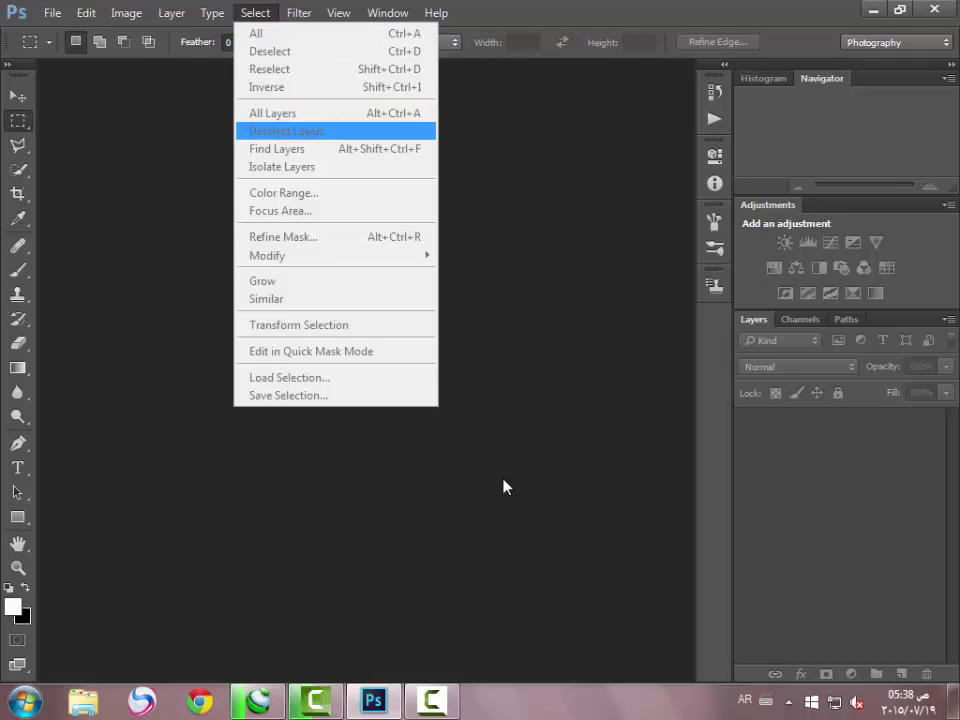
key(Down)
key(Down)
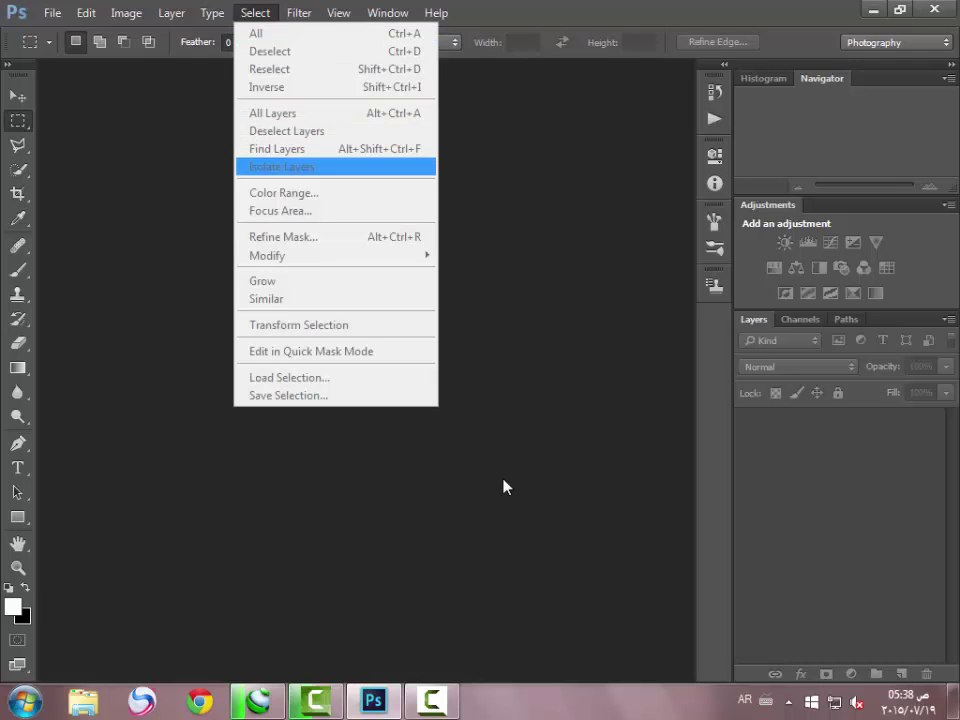
key(Down)
key(Down)
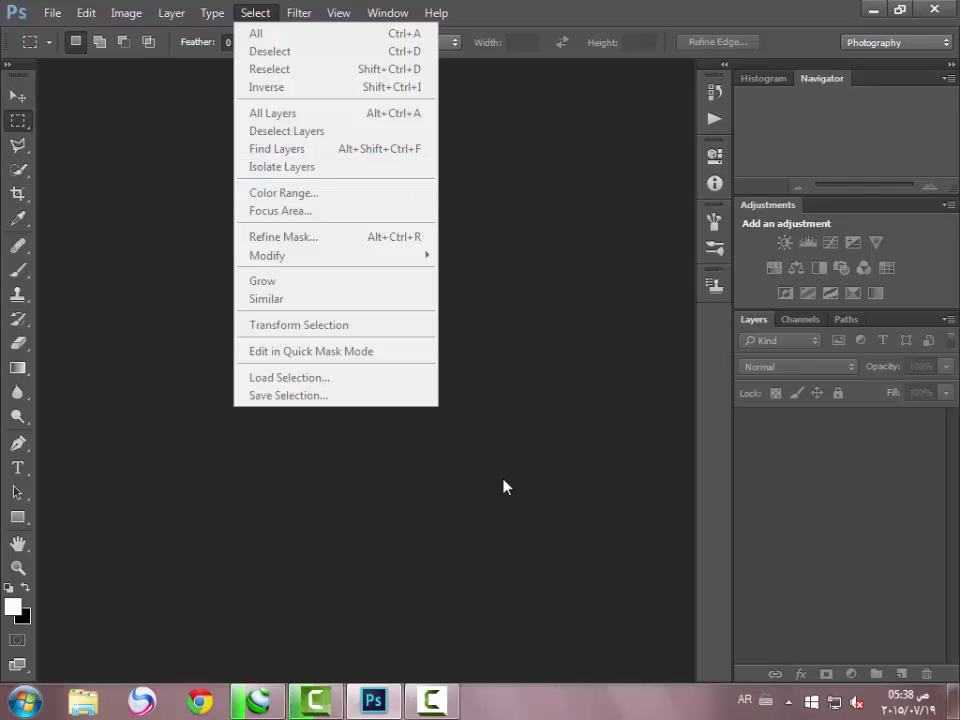
key(Up)
key(Up)
key(Up)
key(Up)
key(Up)
key(Up)
key(Up)
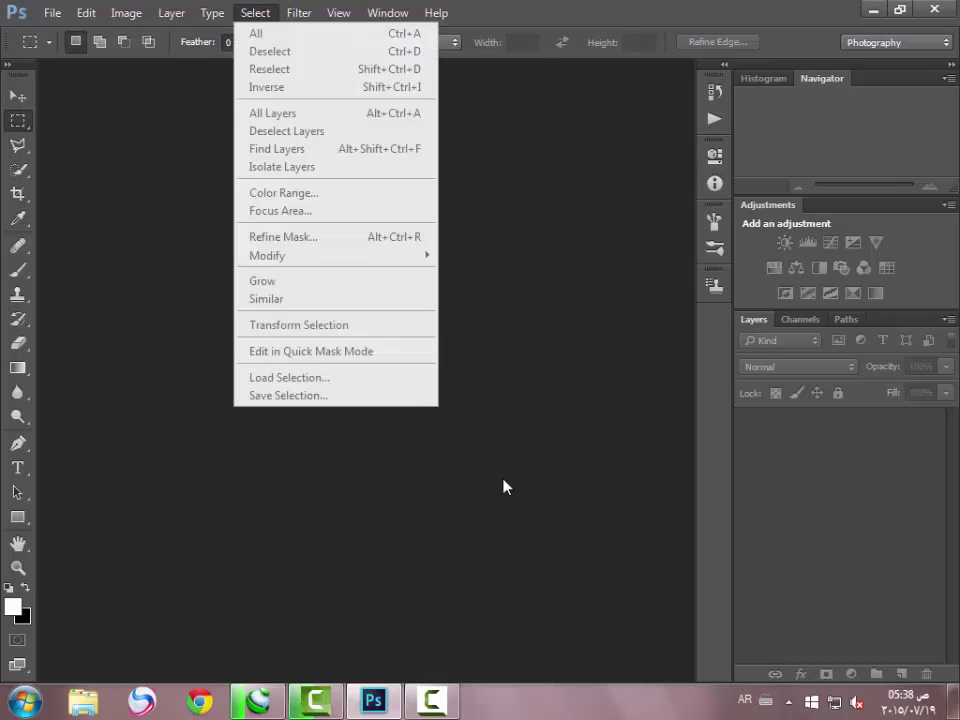
key(Right)
key(Down)
key(Down)
key(Down)
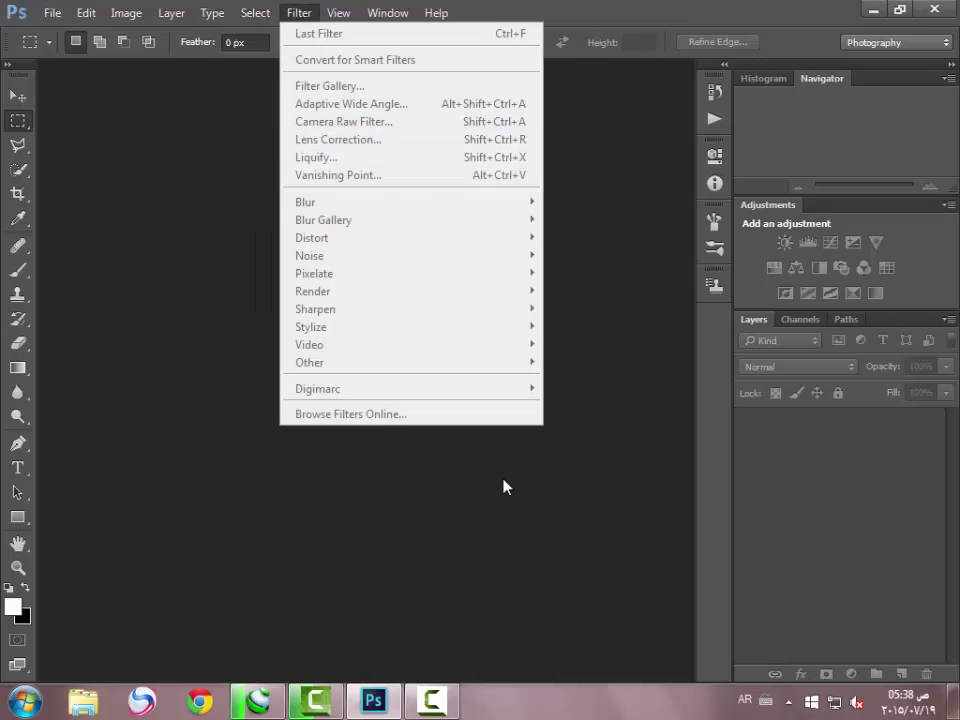
key(Escape)
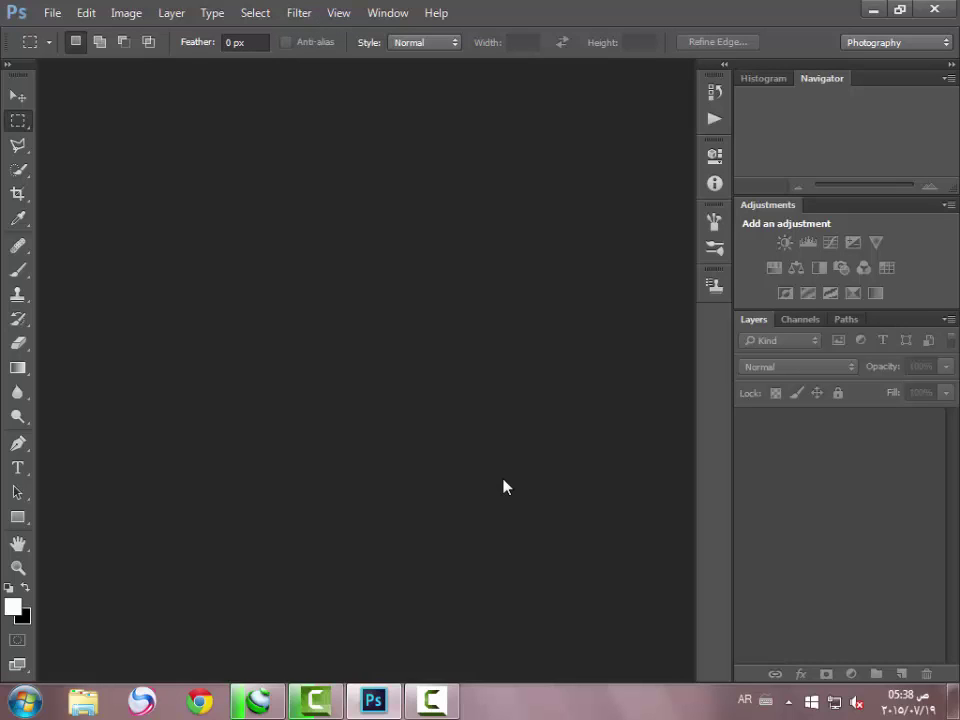
key(ctrl+o)
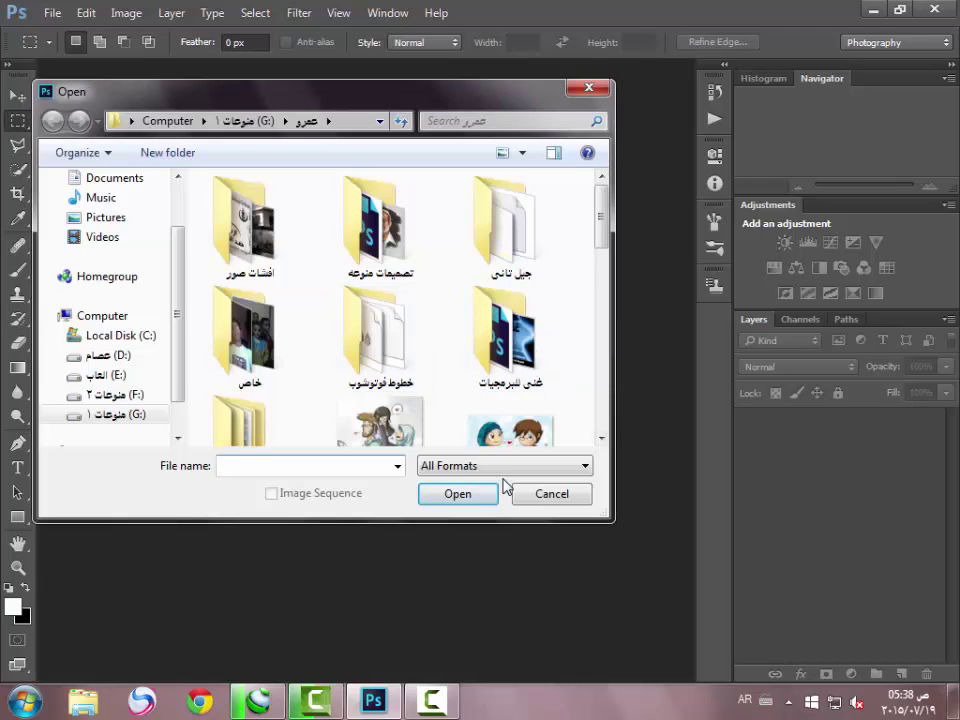
Open the two-character cartoon JPG and view it at 100%
scroll(505, 486, down, 2)
key(0)
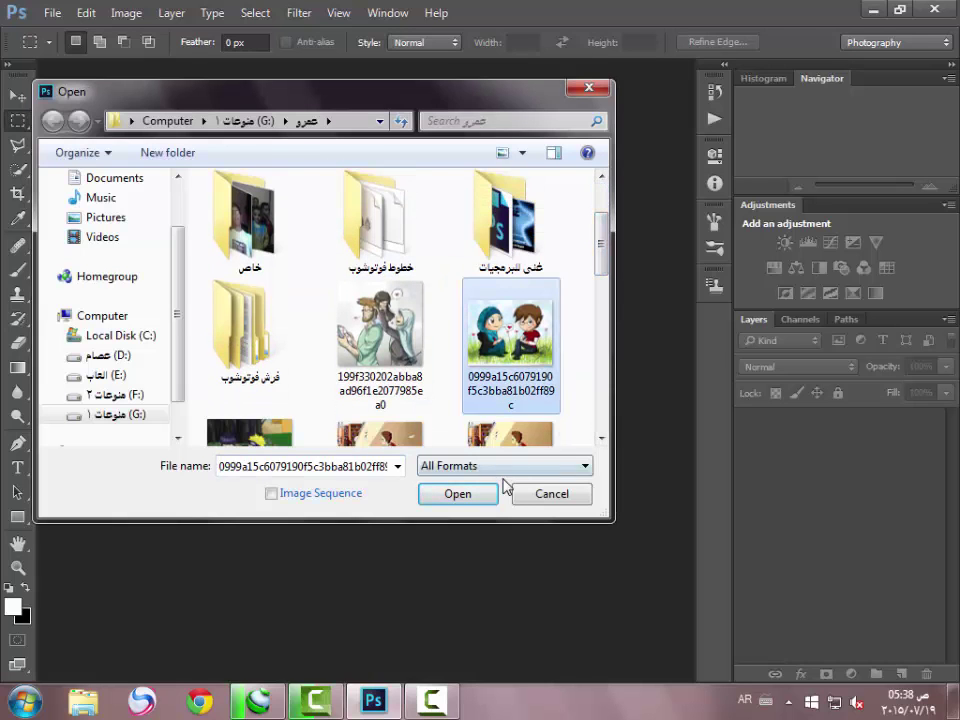
key(Return)
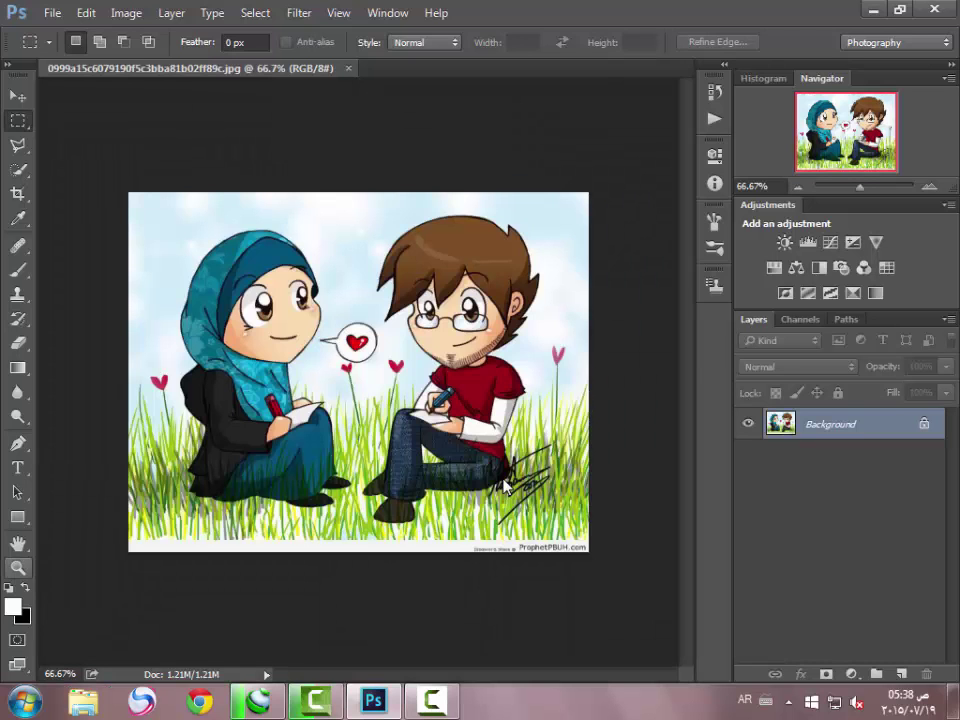
key(z)
click(505, 485)
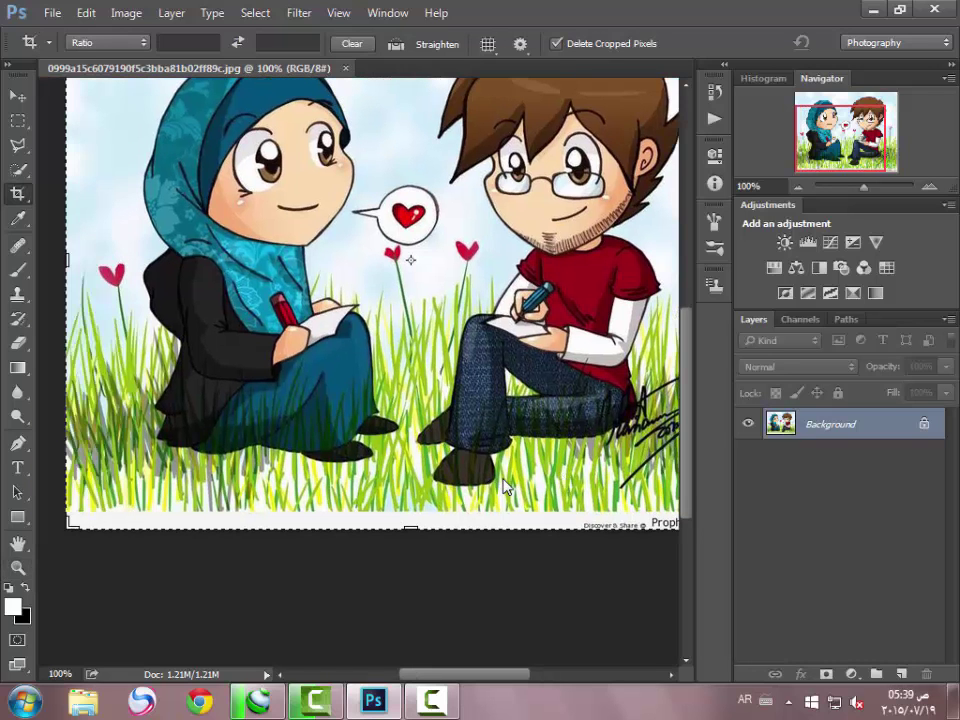
Crop the white credit strip off the bottom and fit the image on screen
drag(505, 487, 505, 487)
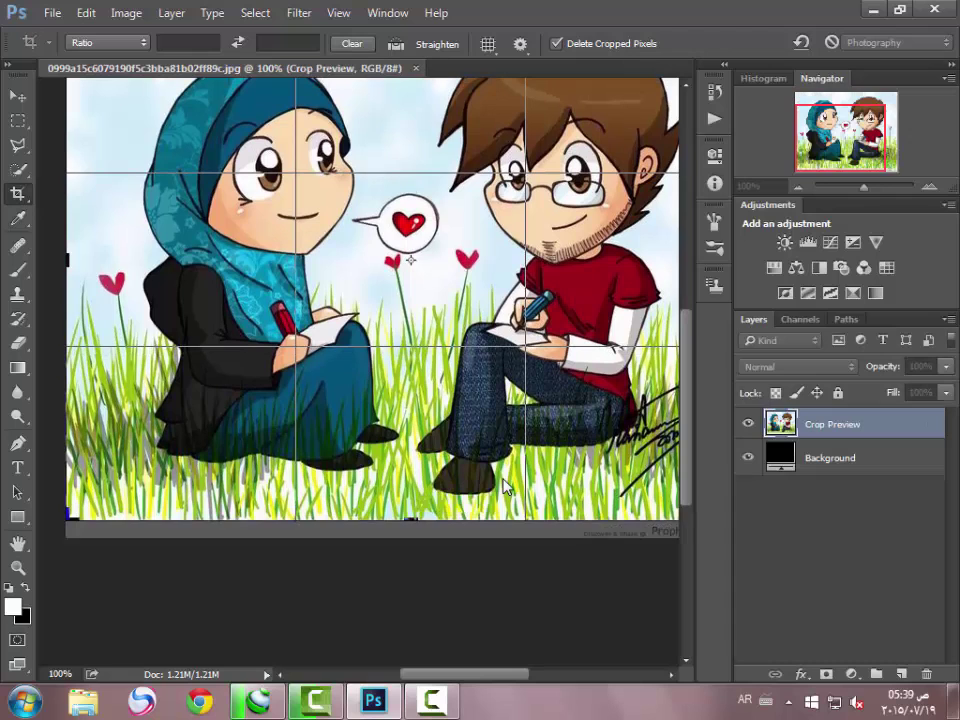
key(Return)
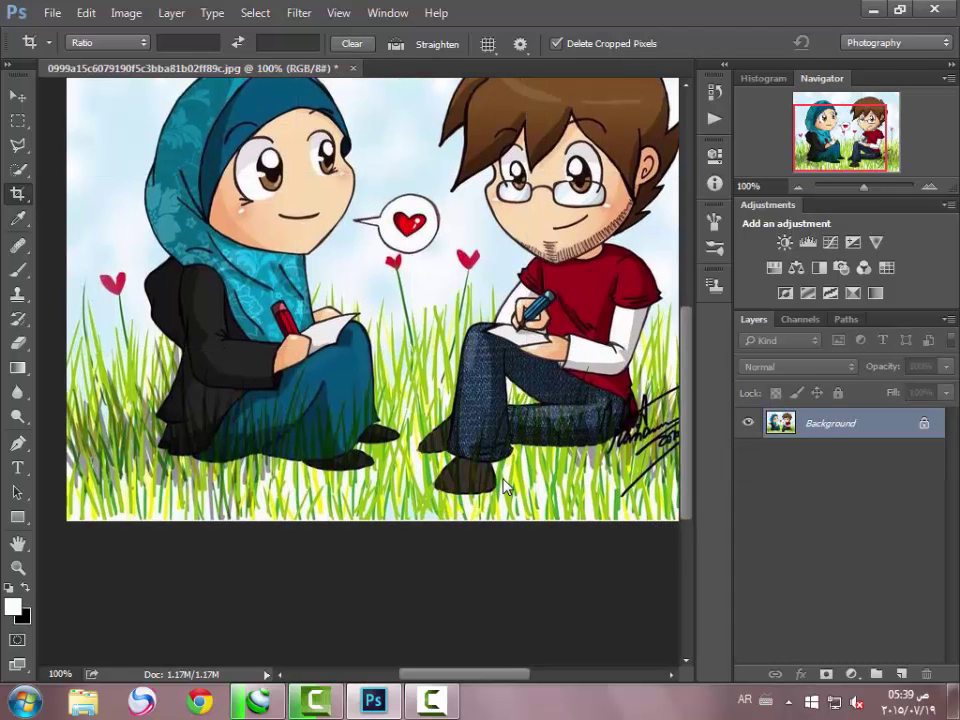
key(z)
right_click(299, 430)
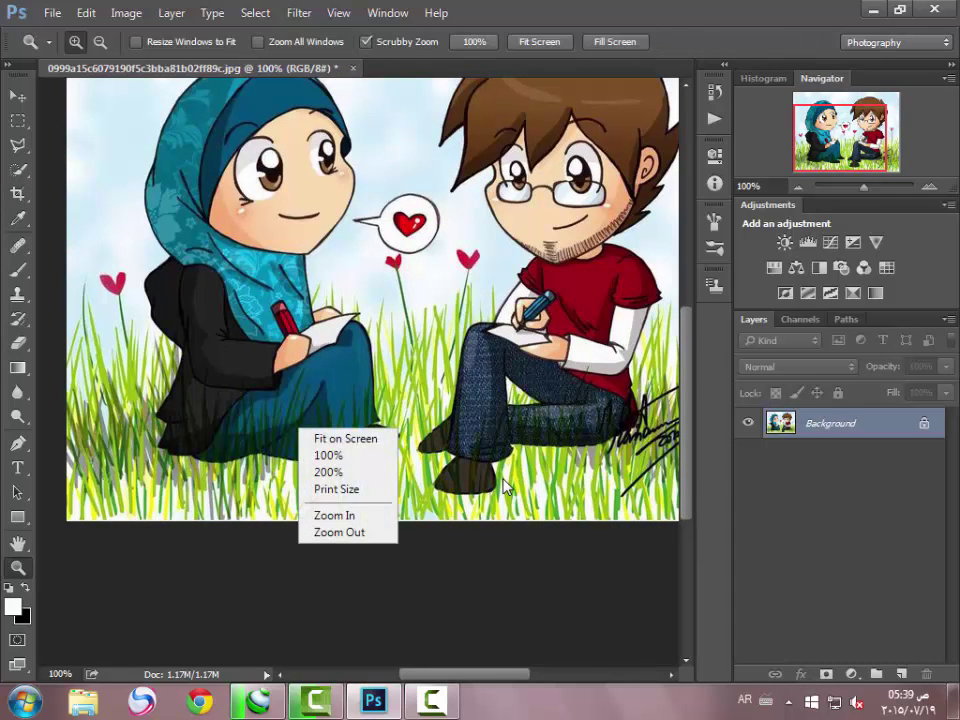
key(Return)
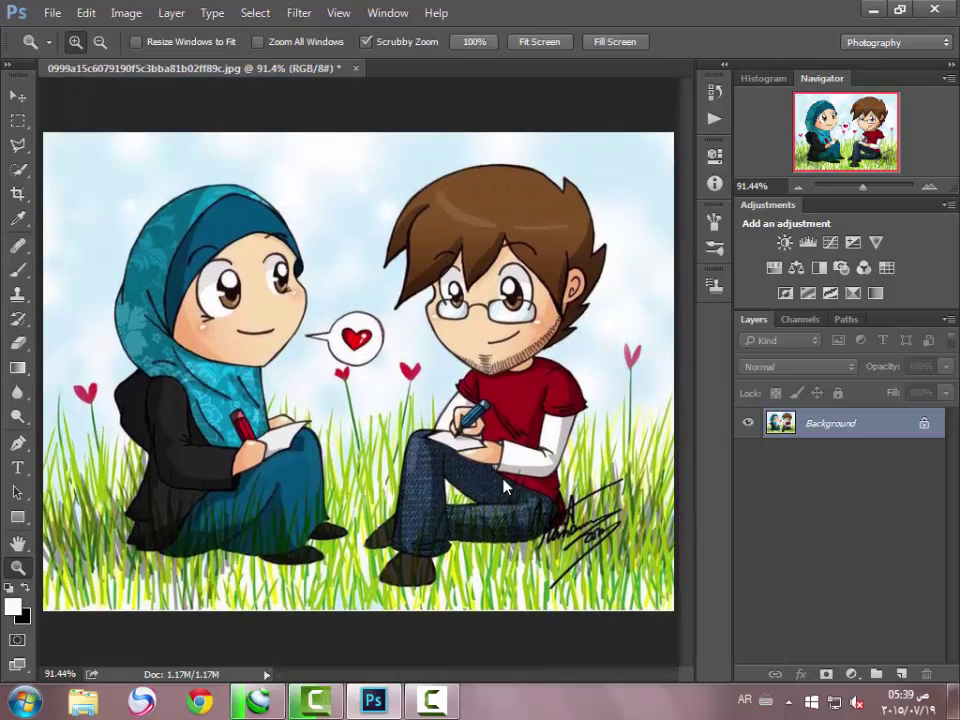
key(alt+t)
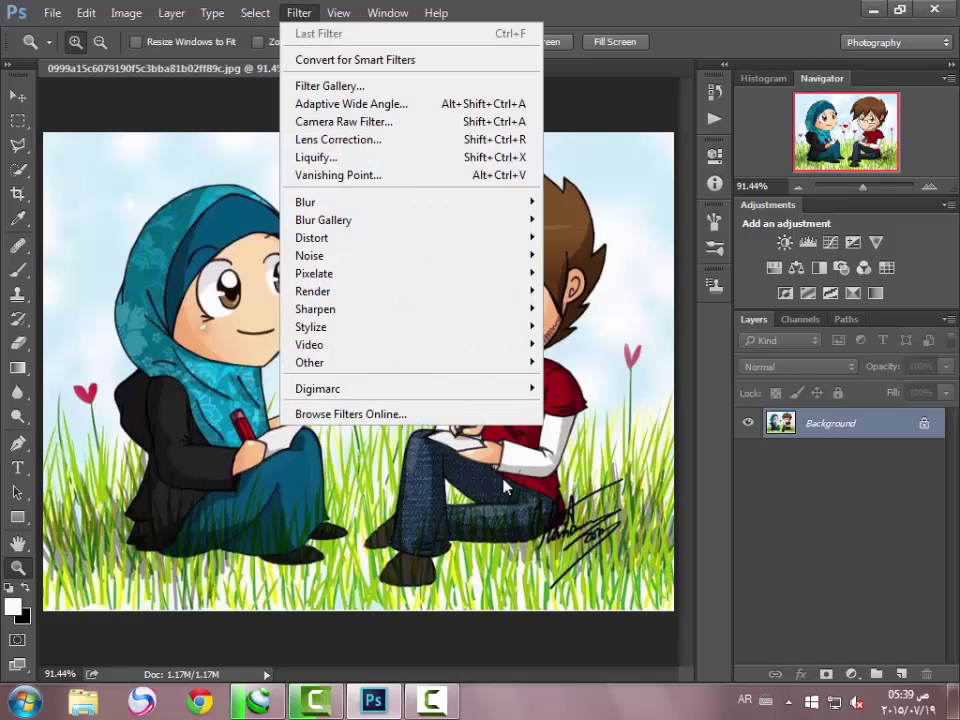
Open Filter > Filter Gallery and zoom its preview to 66% to show the whole cartoon
key(Down)
key(Down)
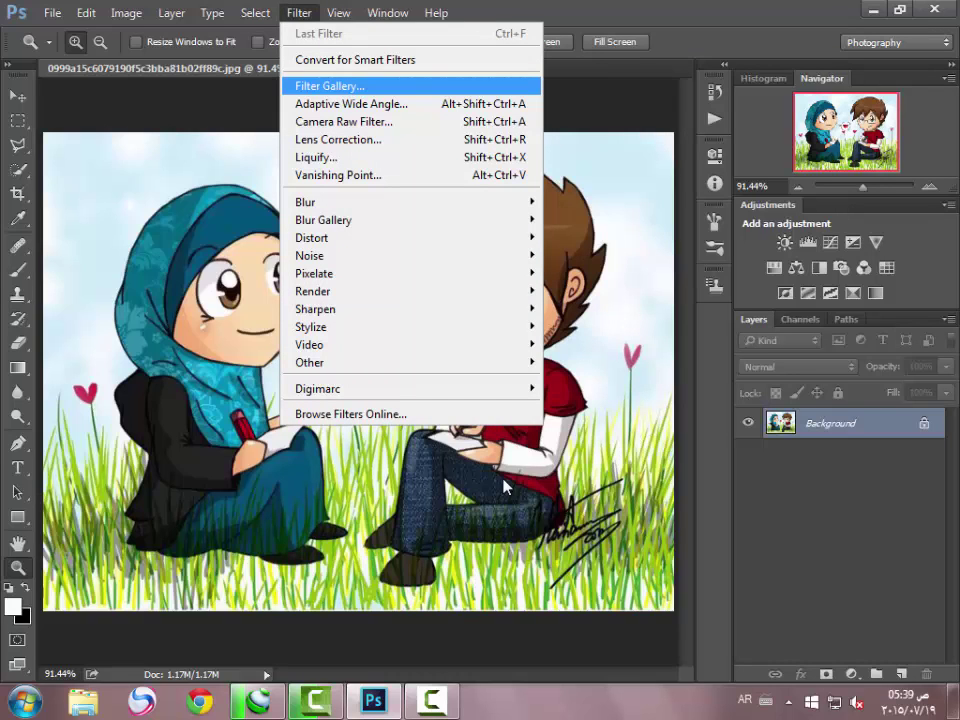
key(Return)
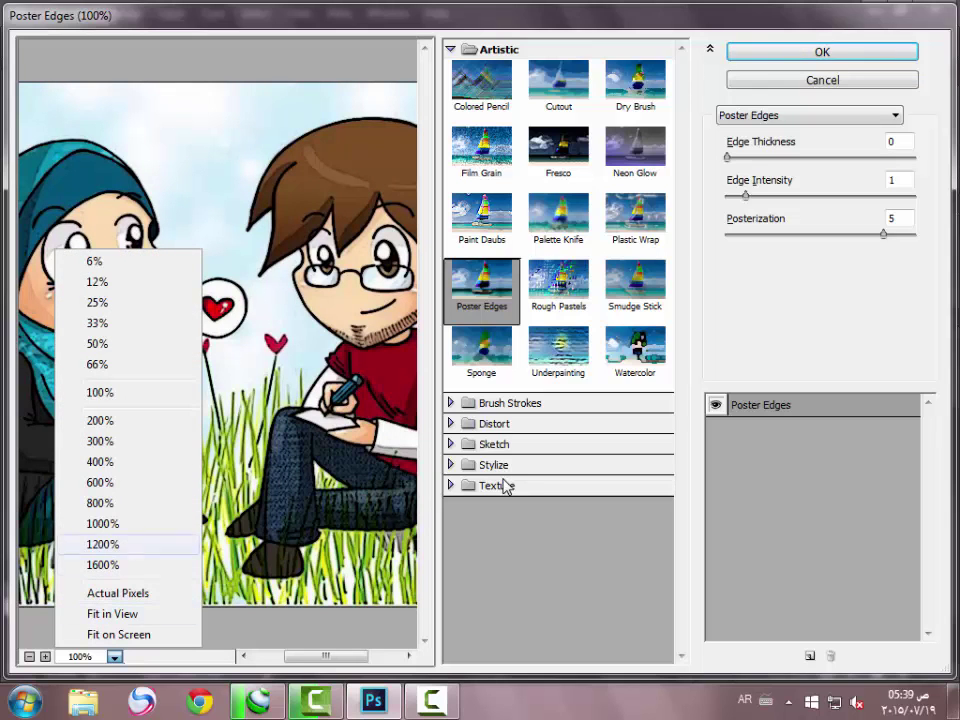
key(Escape)
key(Return)
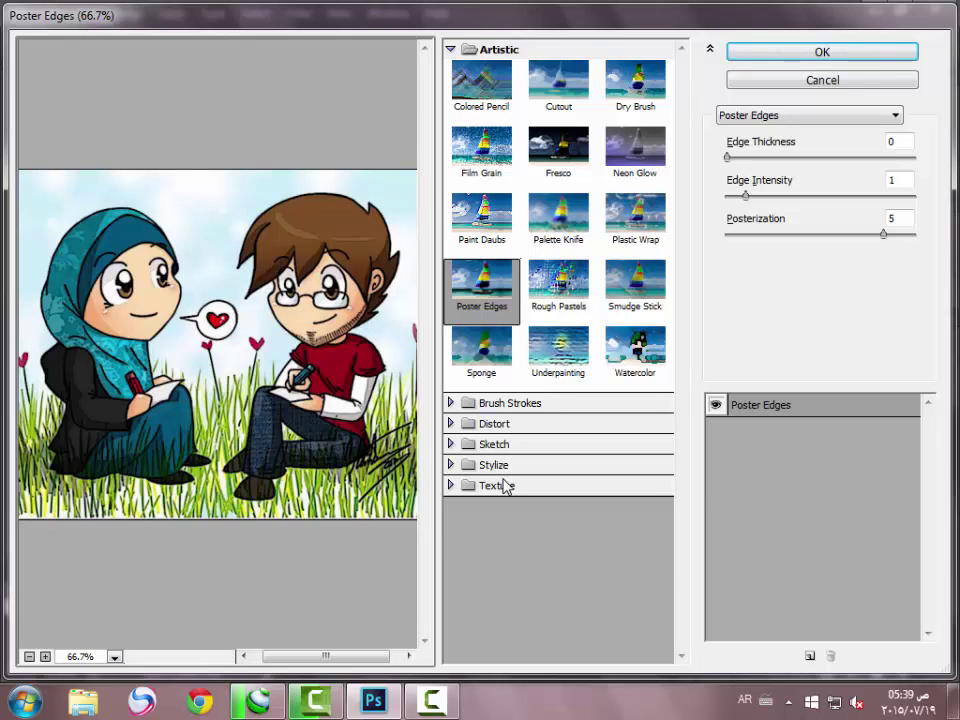
In the Artistic group, step through Cutout, Dry Brush, Neon Glow and Fresco to Film Grain
click(506, 486)
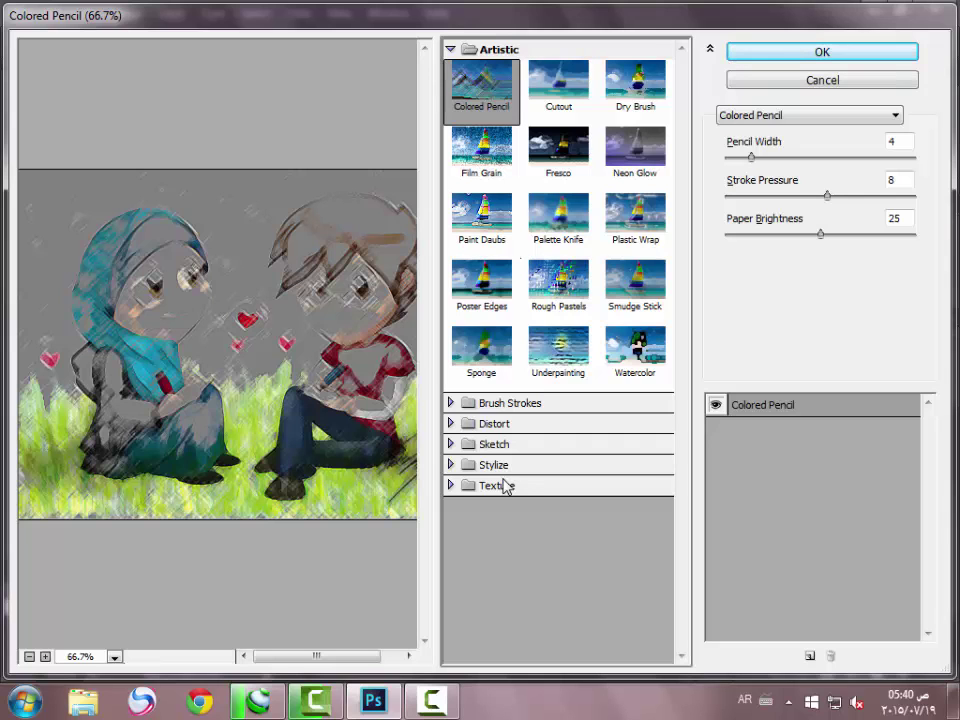
key(Right)
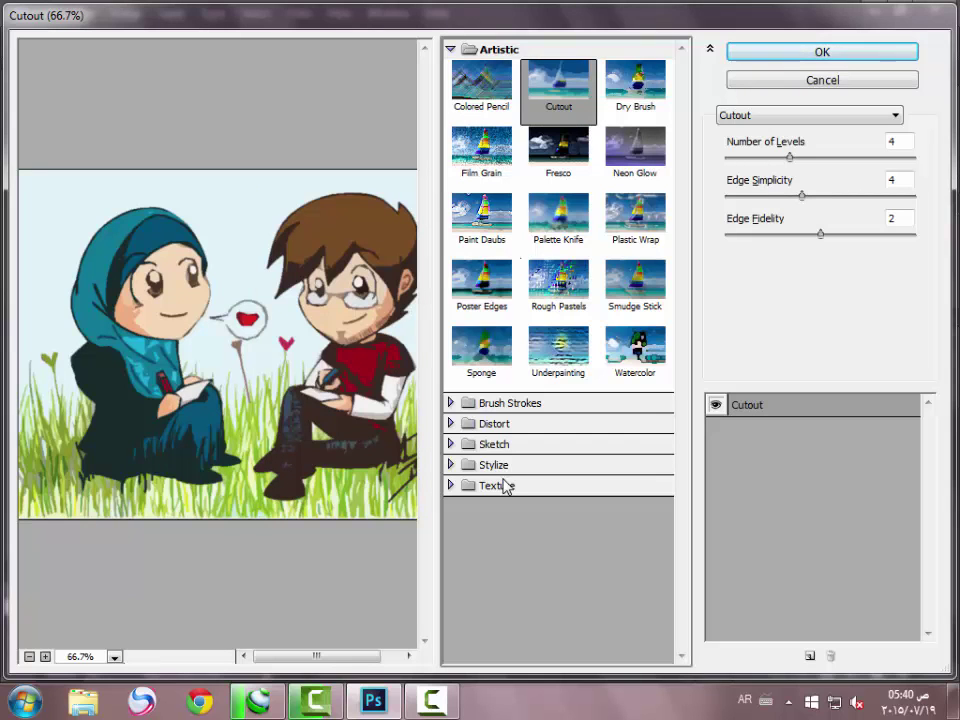
key(Right)
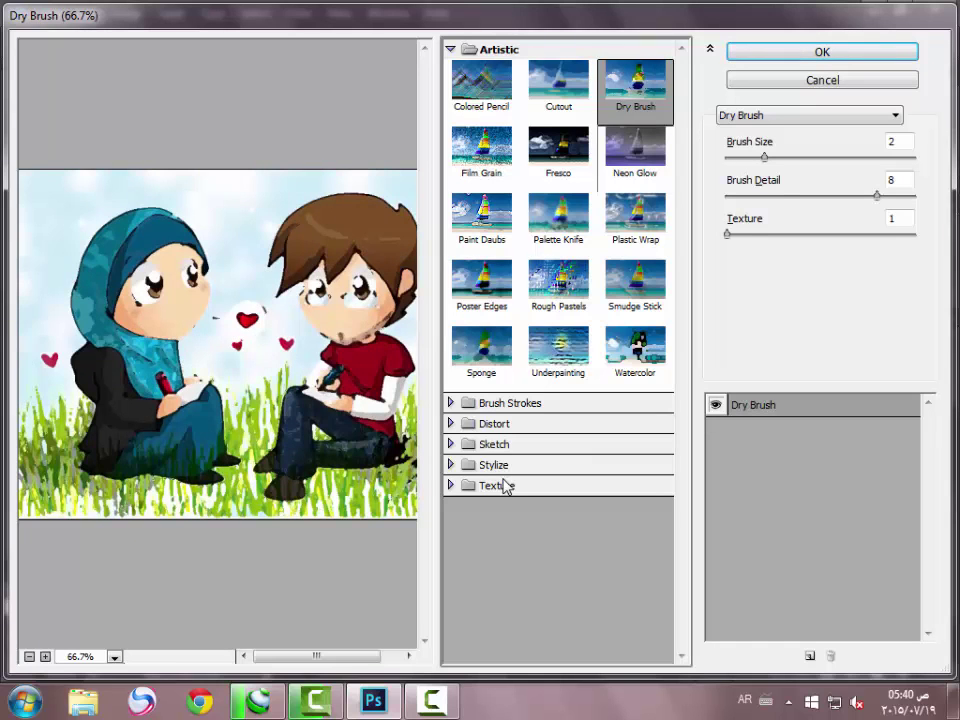
key(Down)
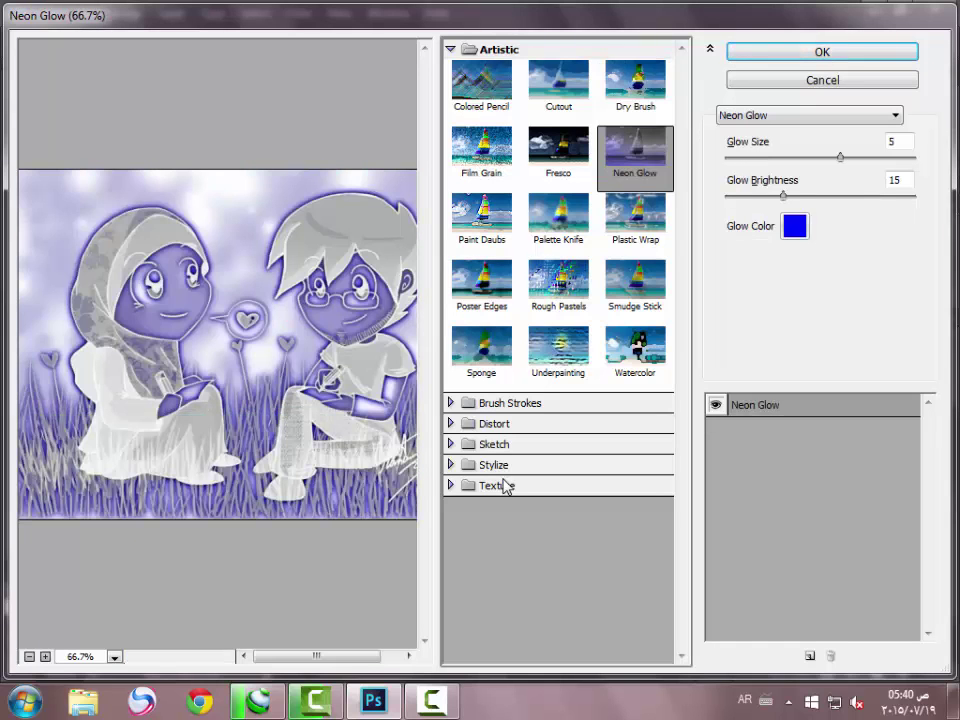
key(Left)
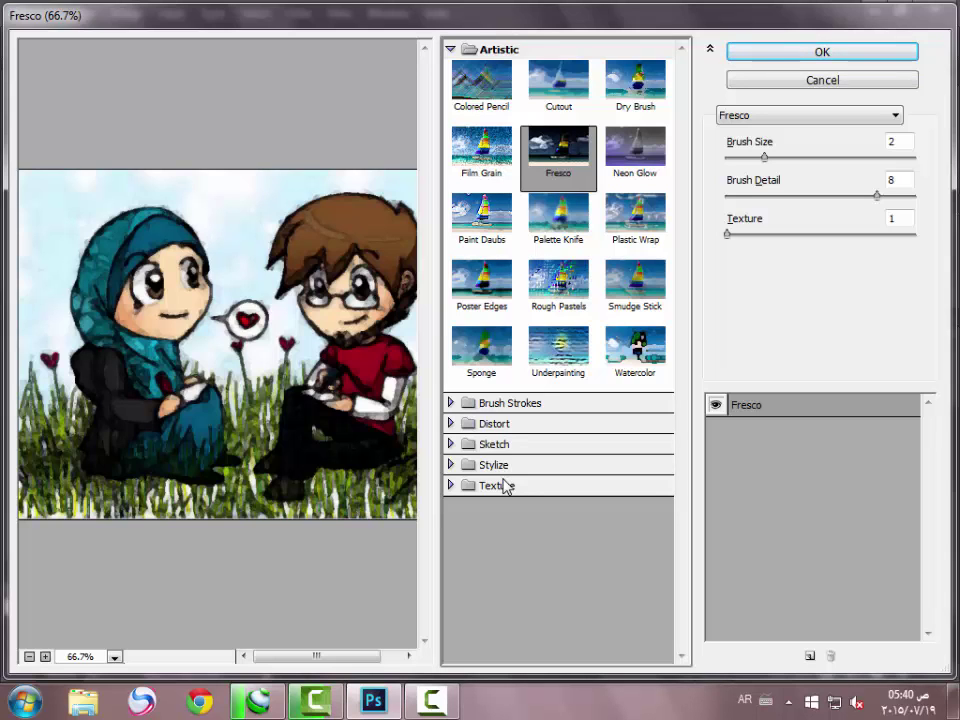
key(Left)
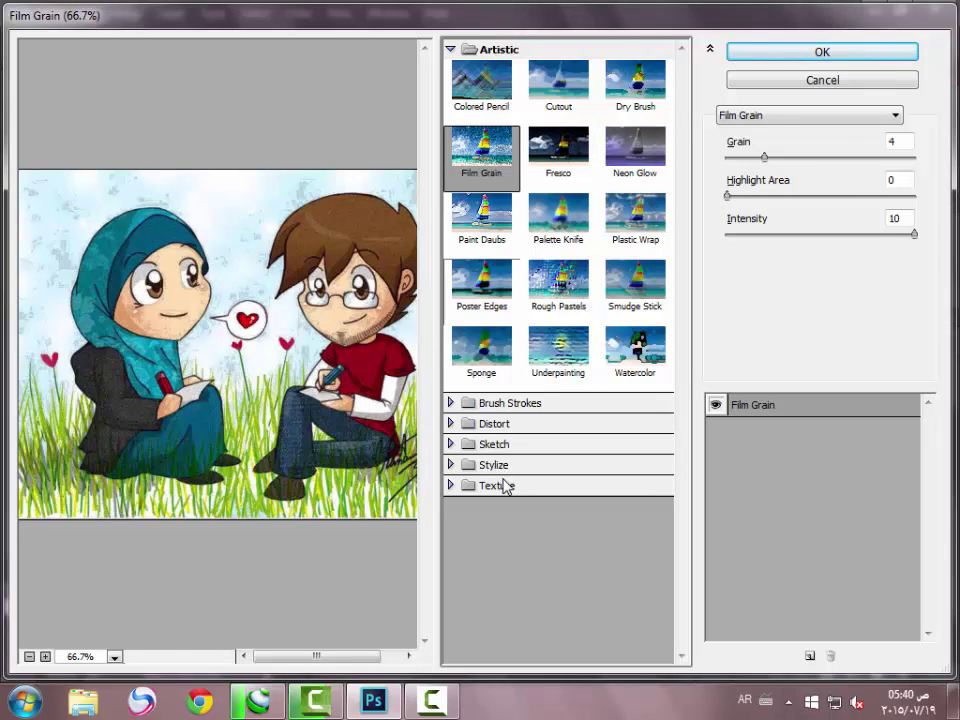
Preview Paint Daubs, Palette Knife, Plastic Wrap, Smudge Stick and Rough Pastels on the cartoon
key(Down)
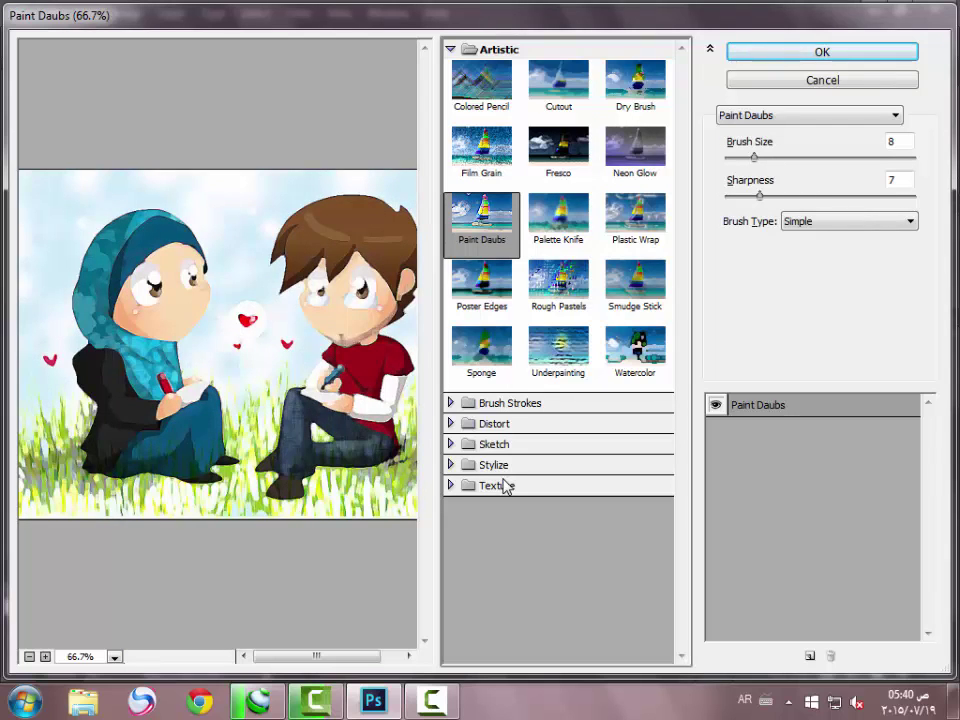
key(Right)
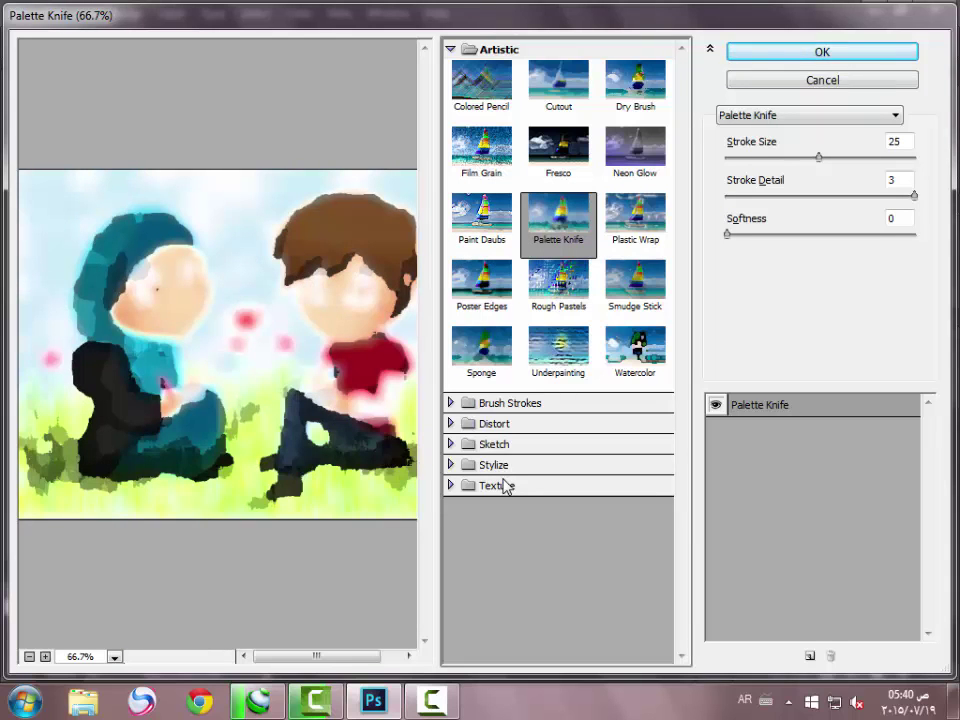
key(Right)
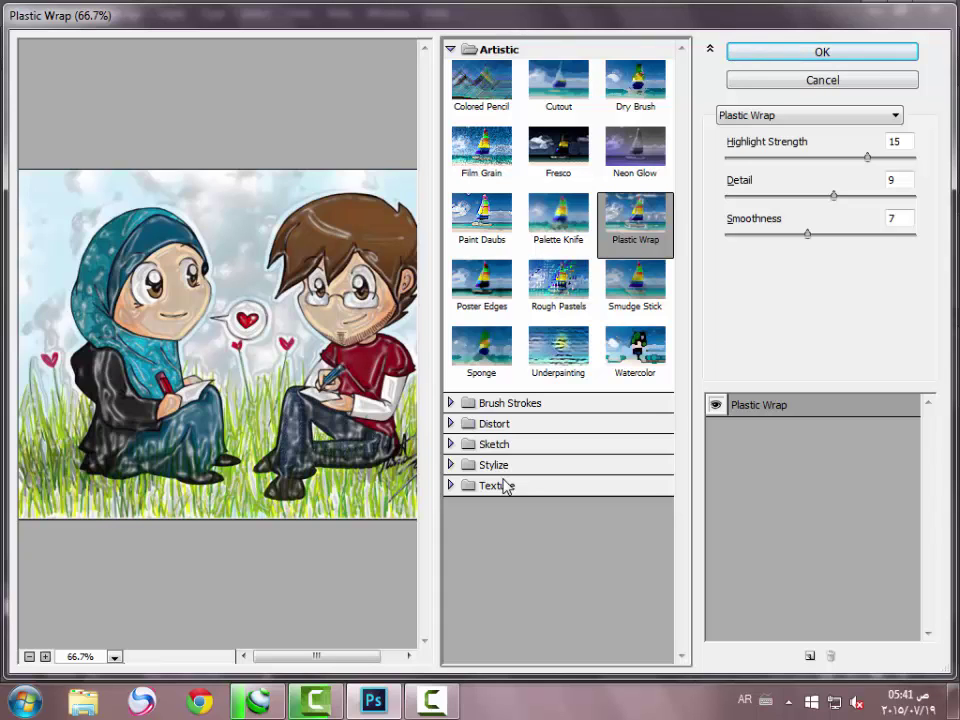
key(Down)
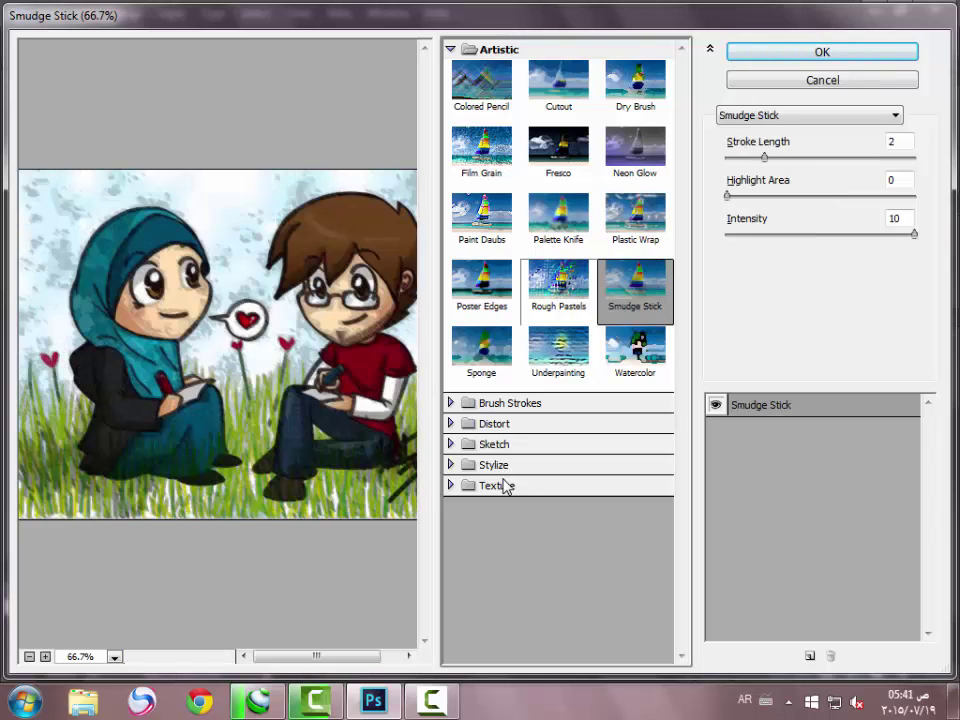
key(Left)
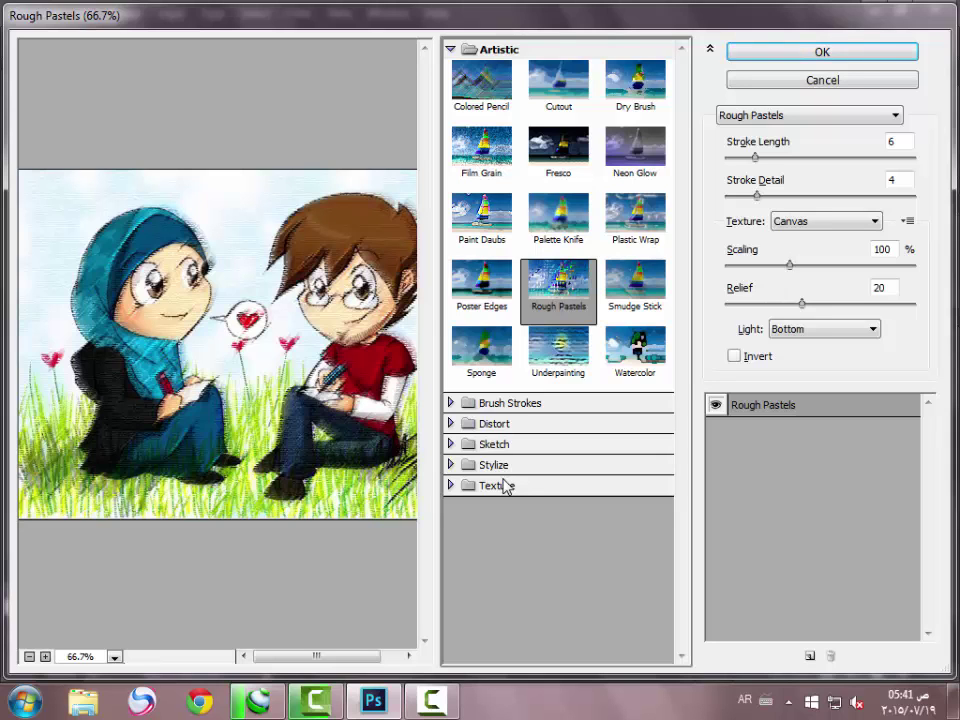
Preview Poster Edges, Sponge, Underpainting and Watercolor on the cartoon
key(Left)
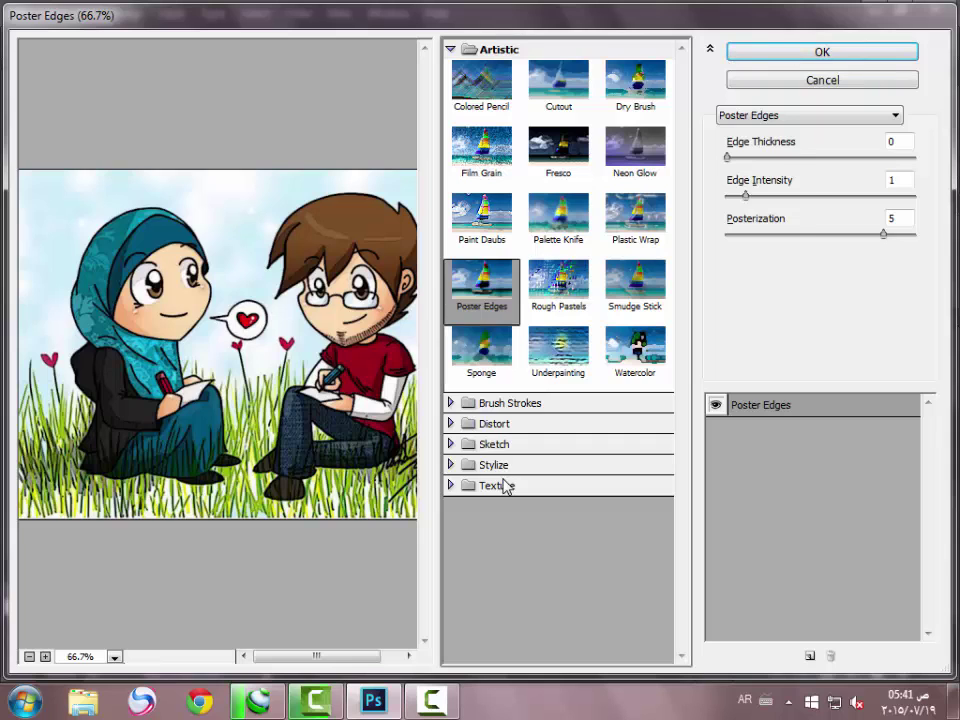
key(Down)
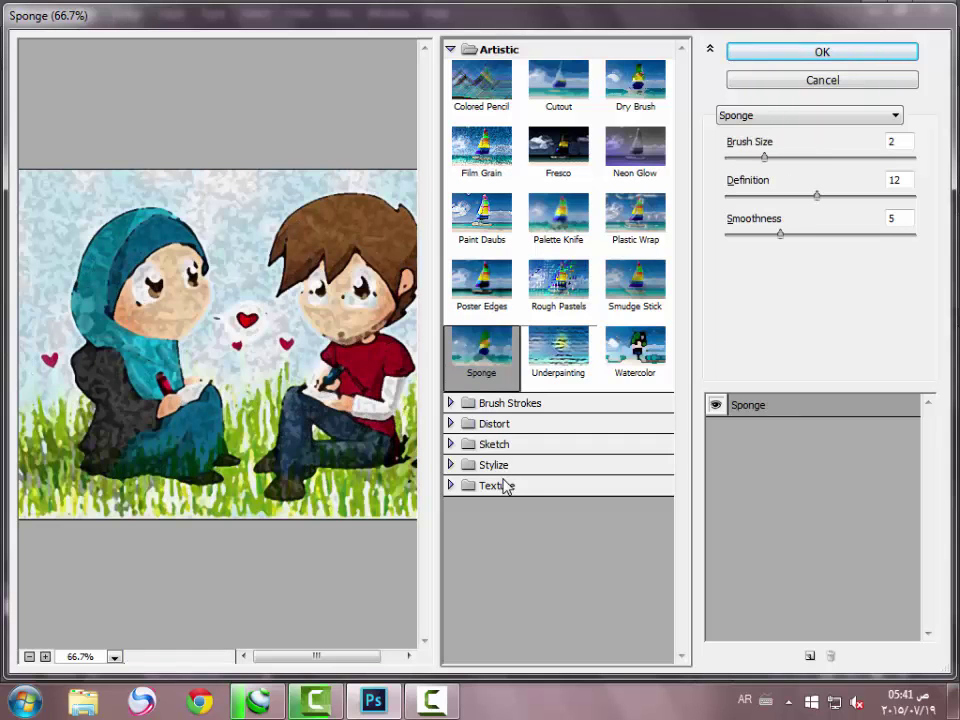
key(Right)
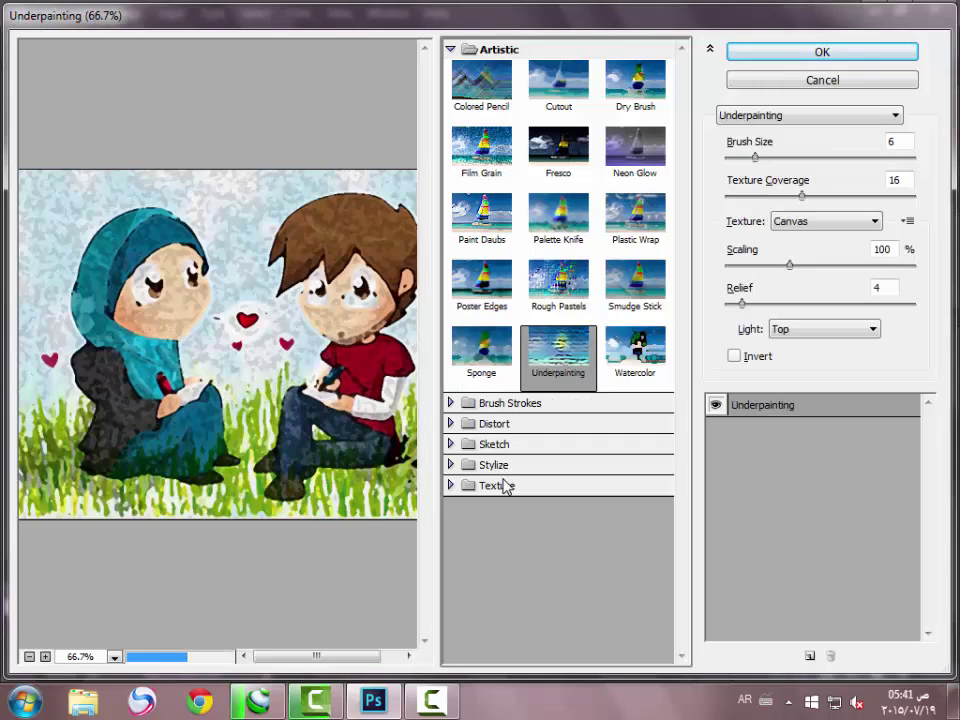
key(Right)
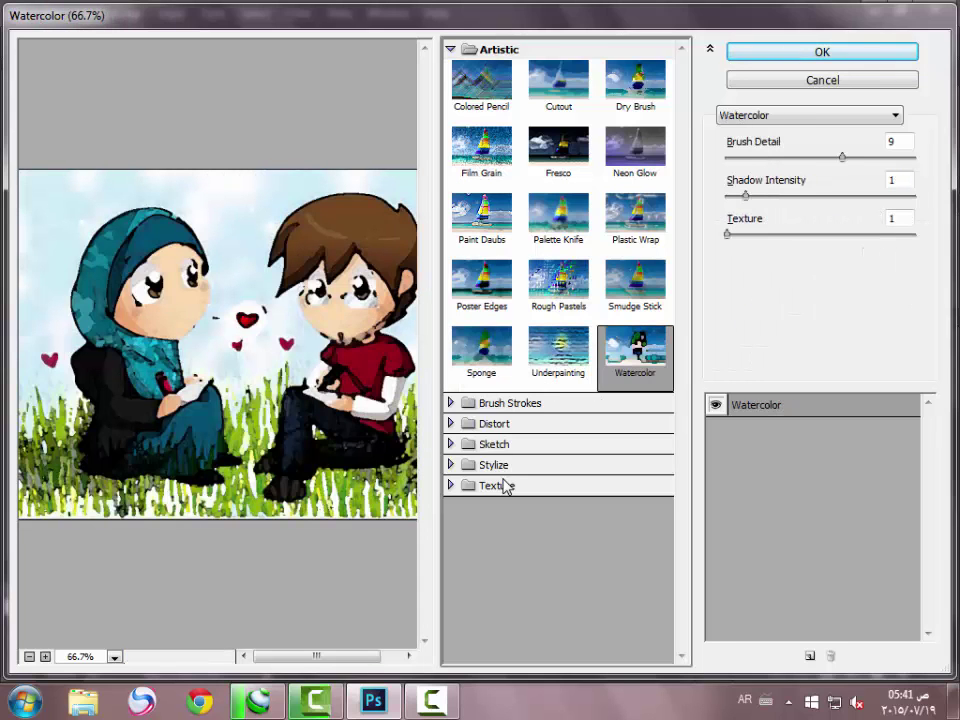
key(Right)
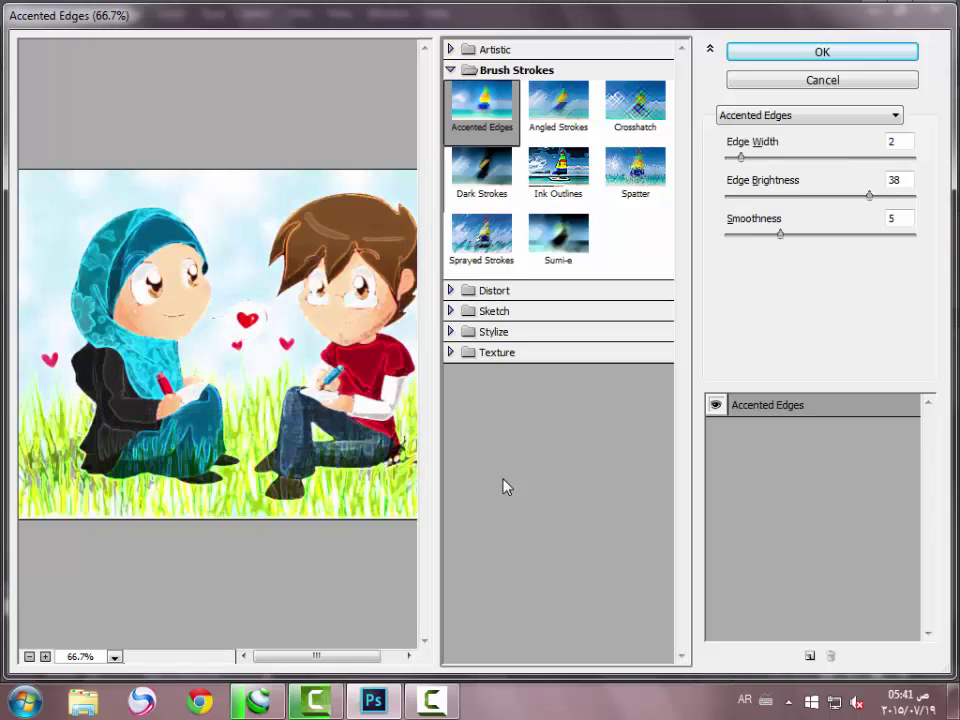
In the Texture group, compare Patchwork, Stained Glass, Texturizer and Craquelure previews
key(p)
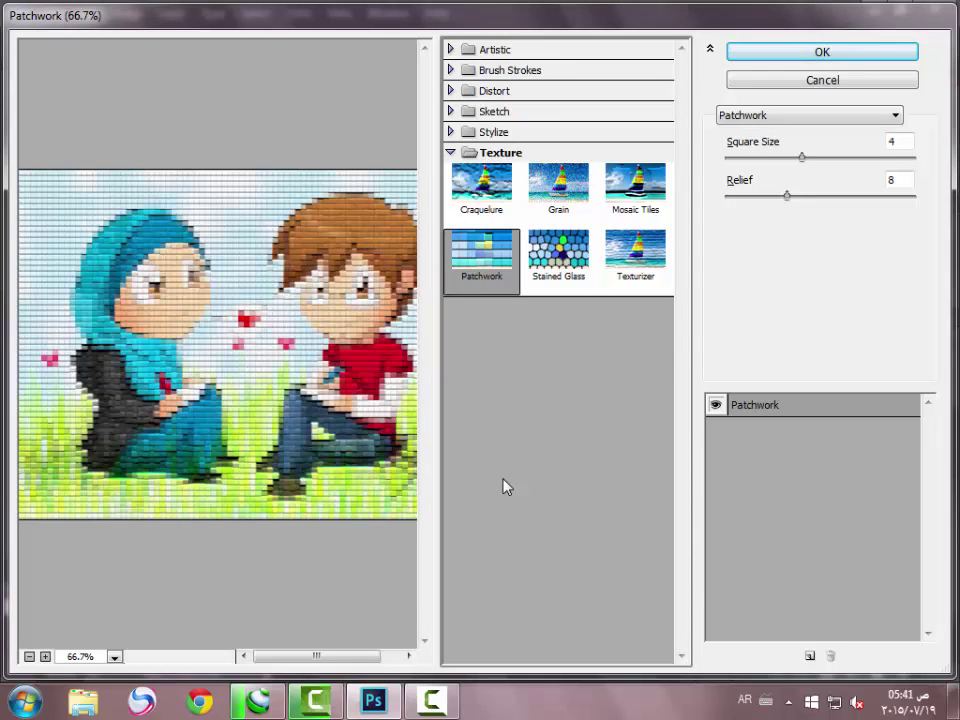
key(Right)
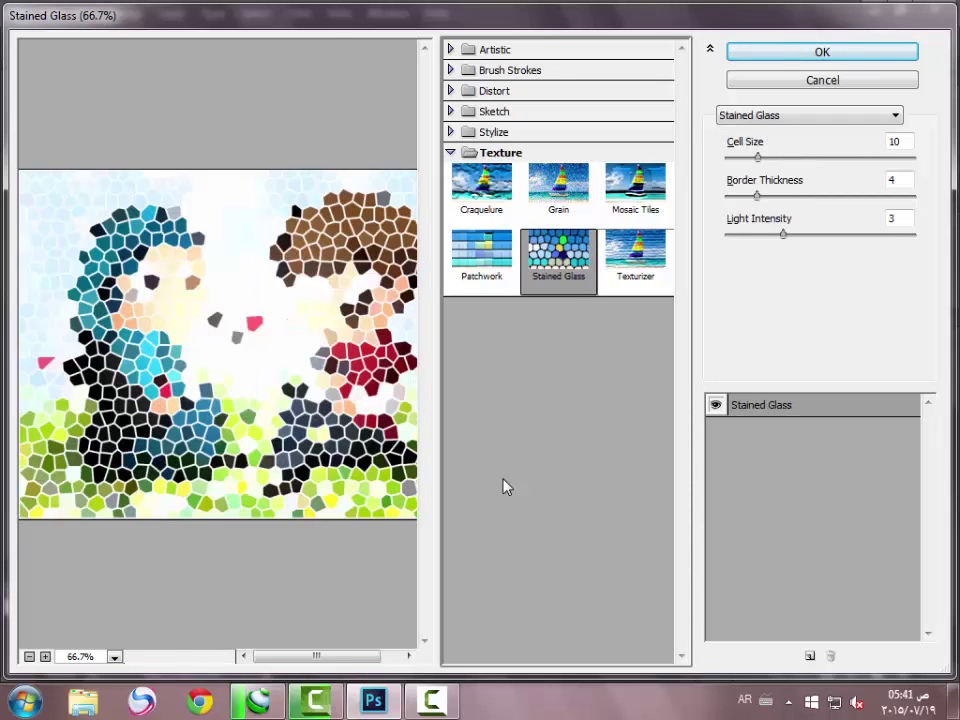
key(Right)
key(Left)
key(Right)
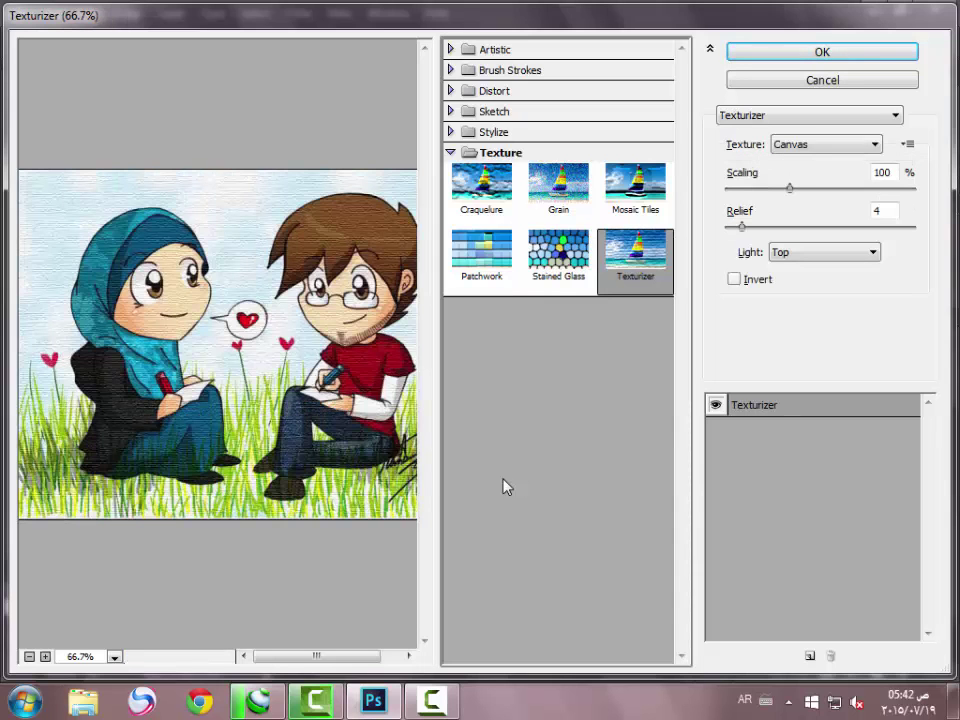
key(Up)
key(Left)
key(Left)
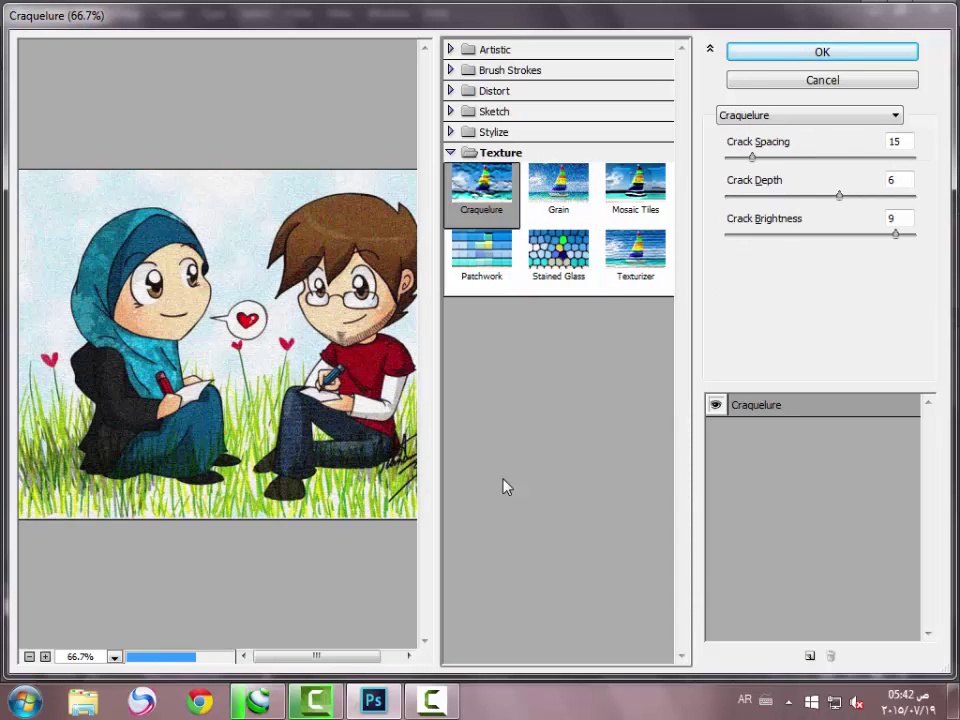
key(Down)
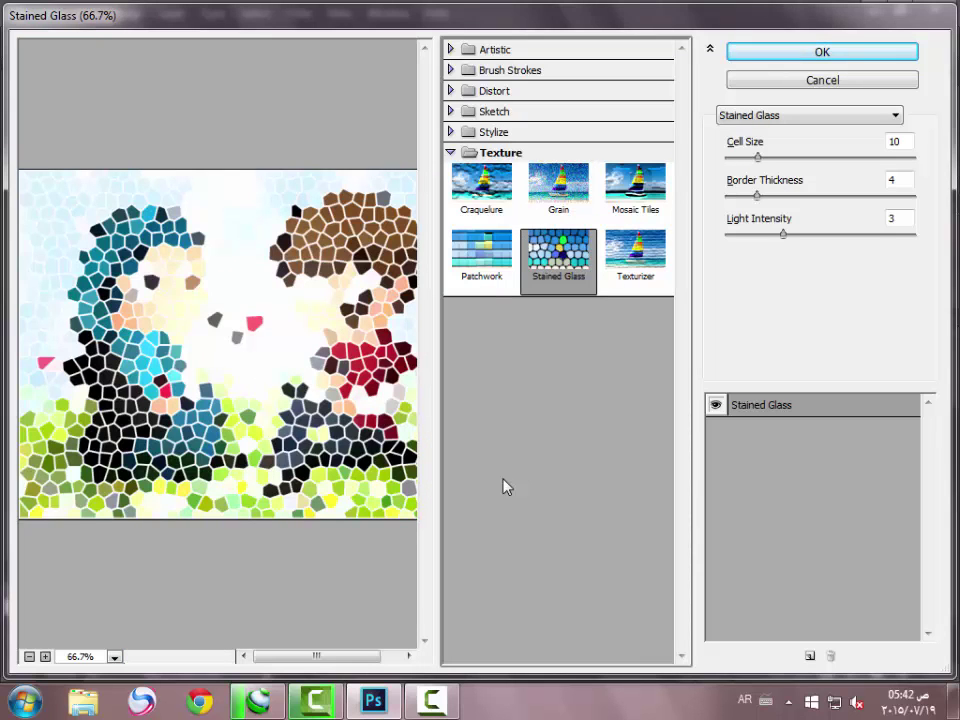
Try Stained Glass Light Intensity from 0 to near maximum, settling at 1
key(Down)
key(Down)
key(Down)
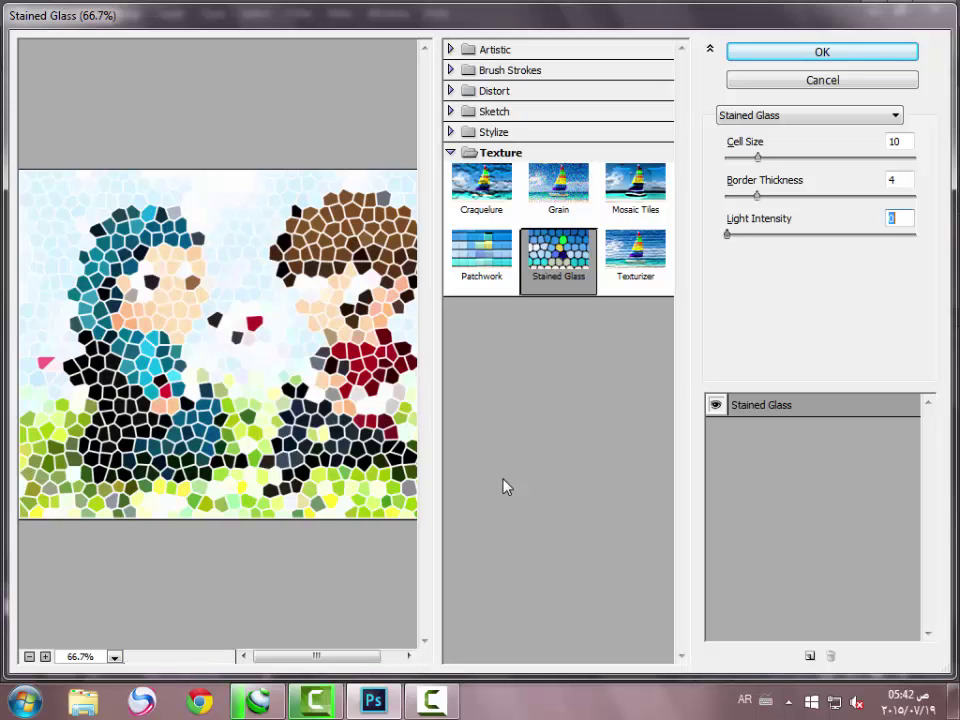
key(Up)
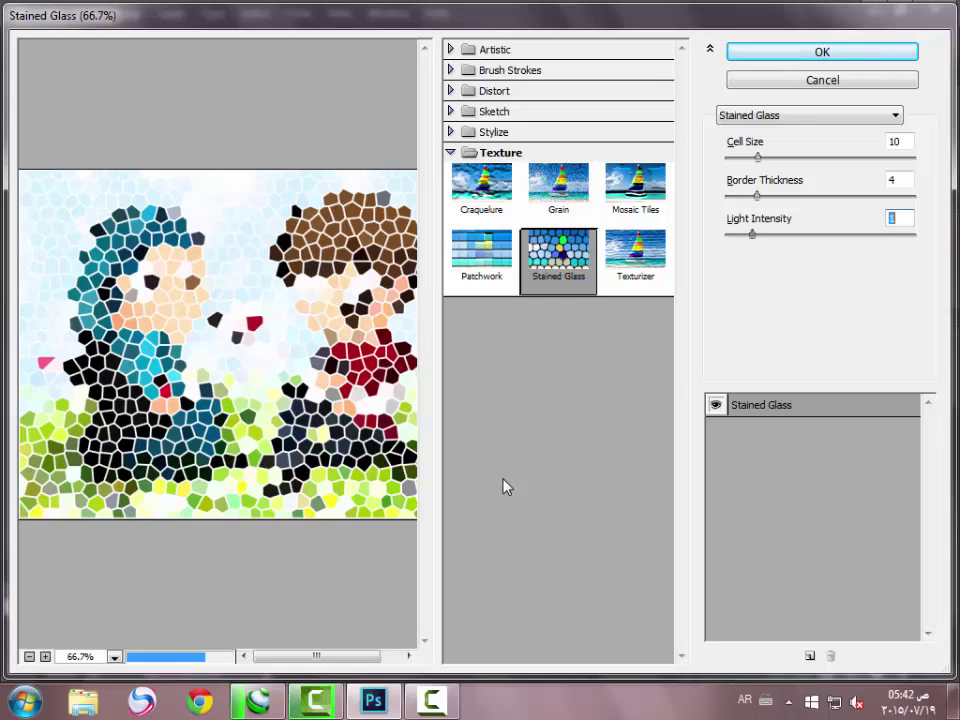
key(Up)
key(Up)
key(Up)
key(Up)
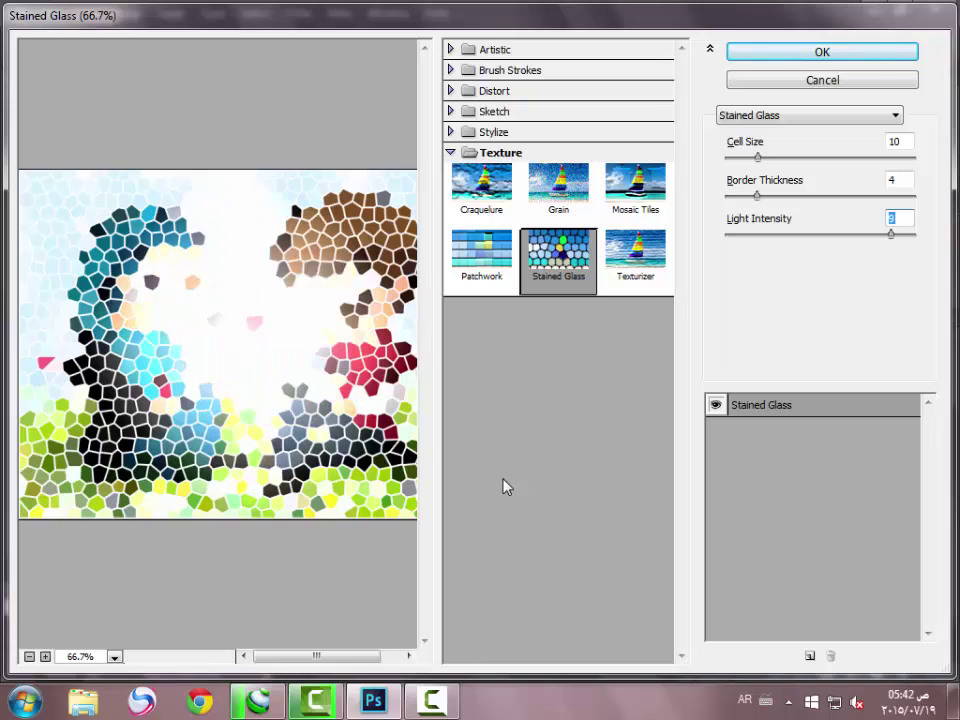
key(Down)
key(Down)
key(Down)
key(Down)
key(Down)
key(Down)
key(Down)
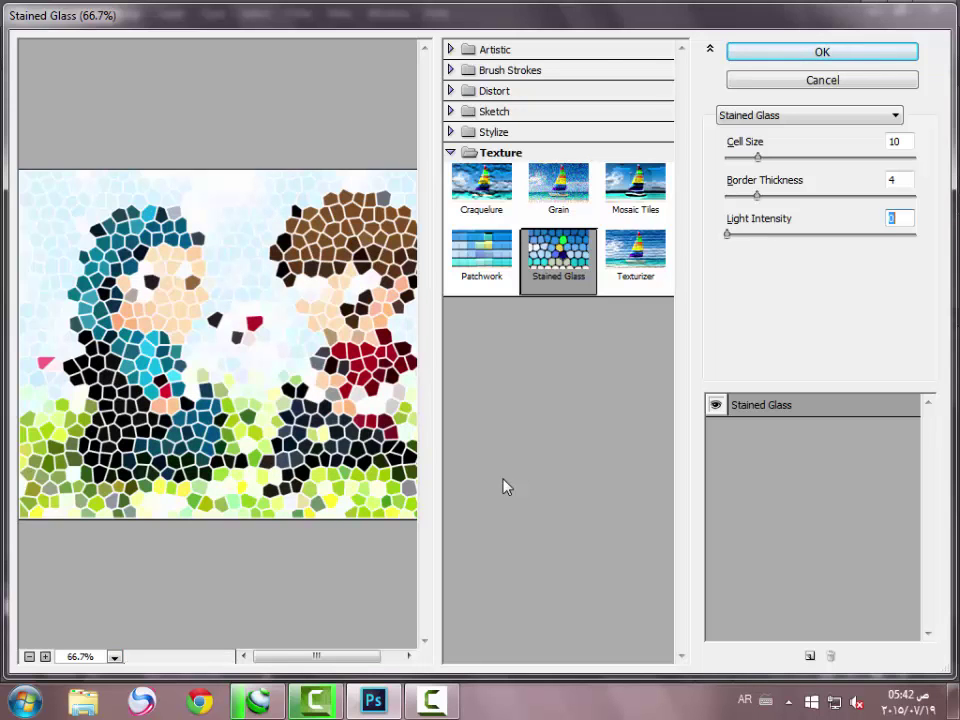
key(Up)
key(Up)
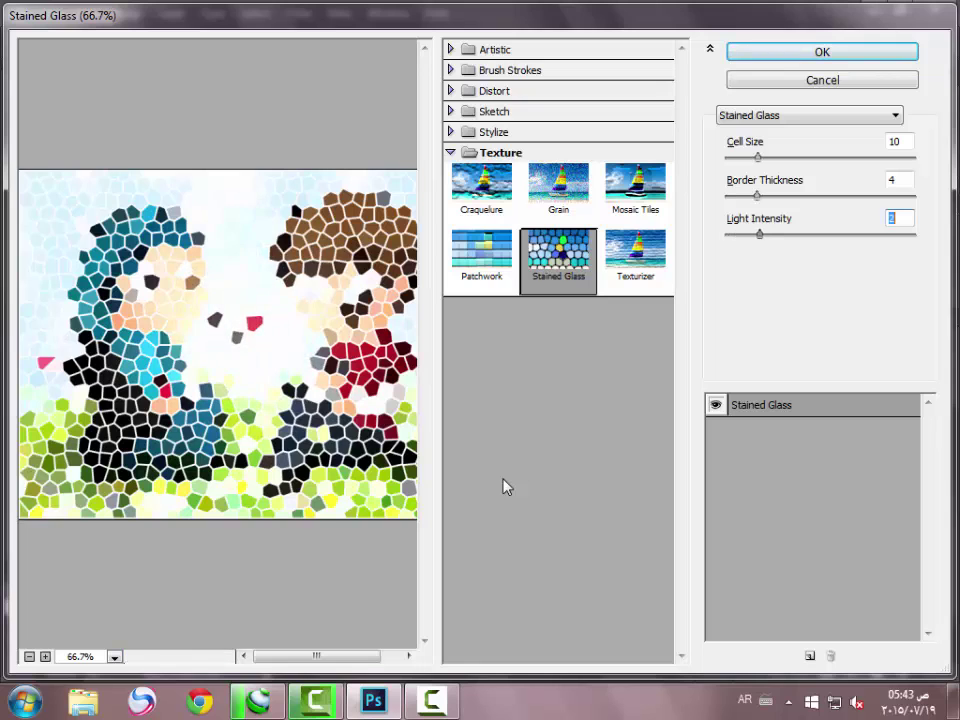
key(Down)
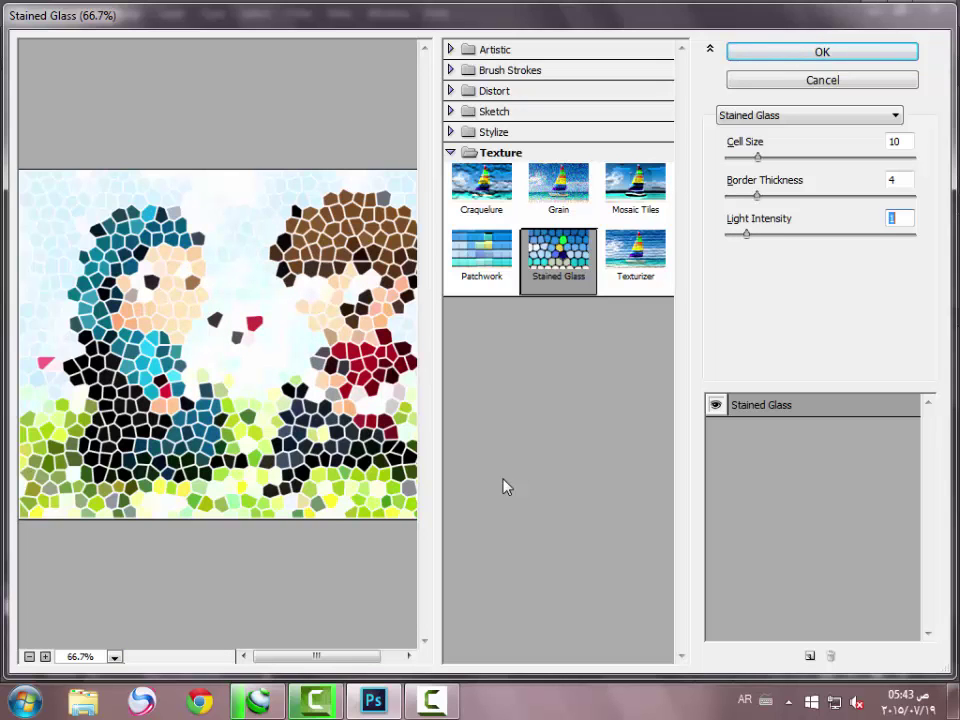
Compare Border Thickness 20, 14, 12 and 3, settle at 1, and shrink Cell Size to about 5
key(shift+Tab)
key(Down)
key(Down)
key(Down)
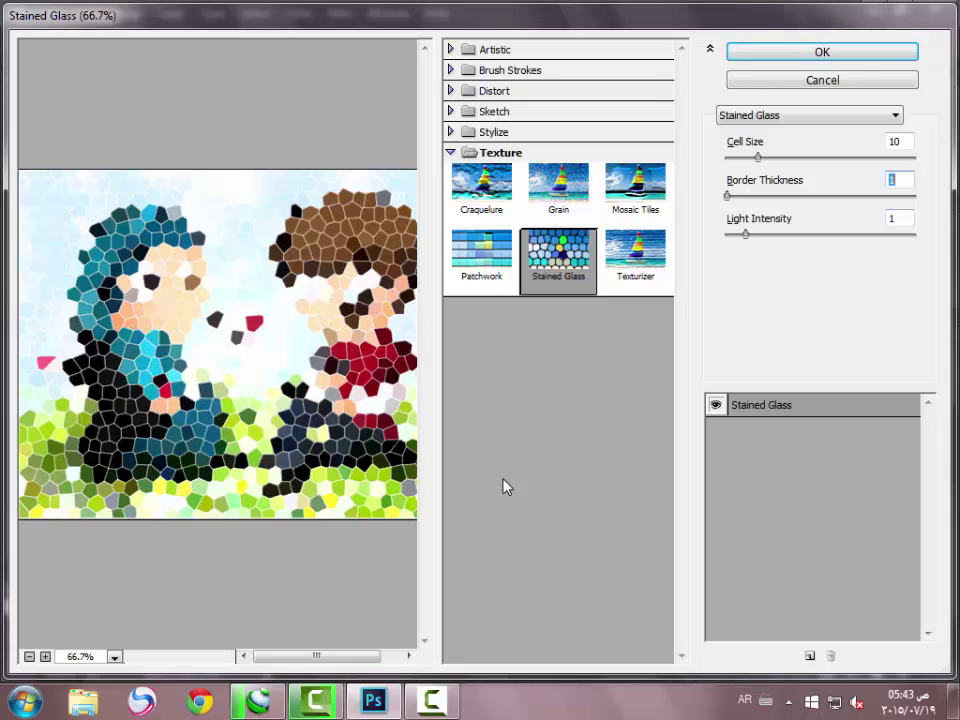
key(shift+Up)
key(shift+Up)
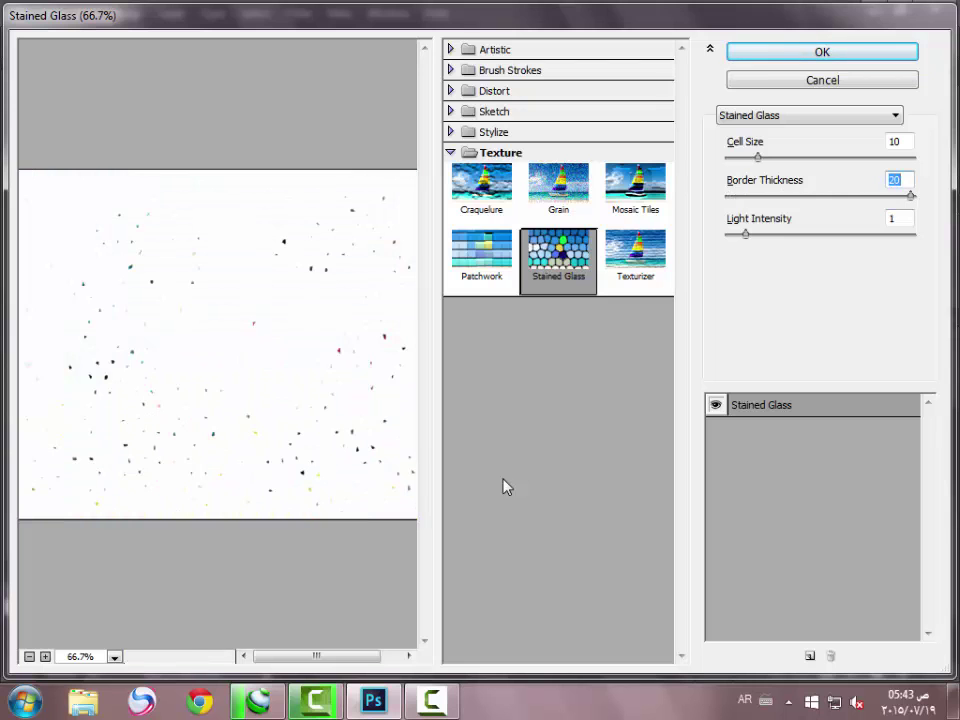
key(Down)
key(Down)
key(Down)
key(Down)
key(Down)
key(Down)
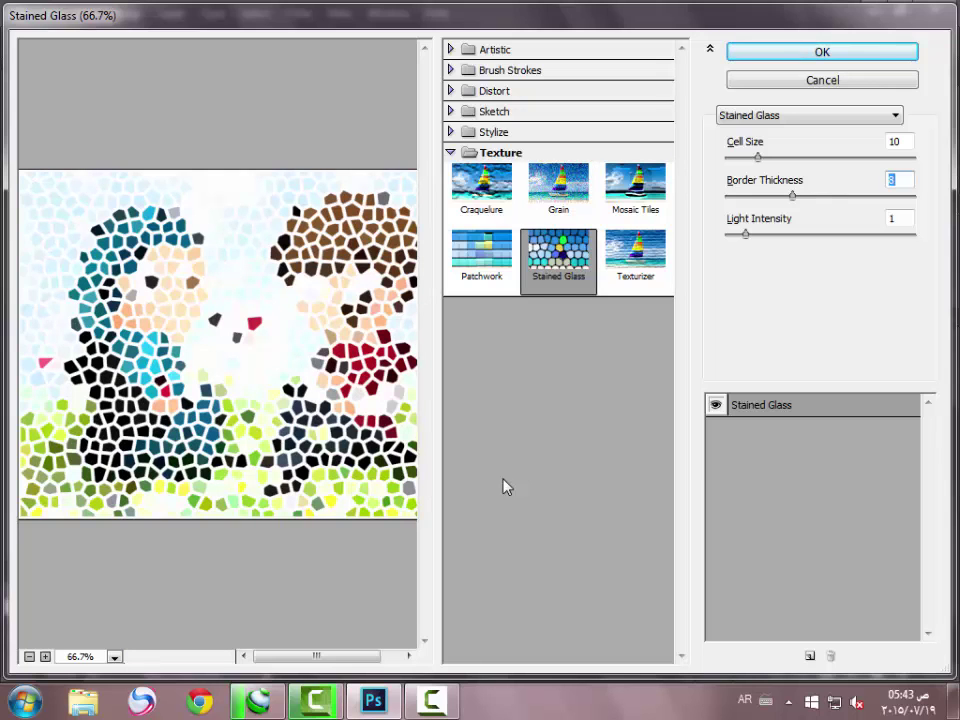
key(Up)
key(Up)
key(Up)
key(Up)
key(Up)
key(Up)
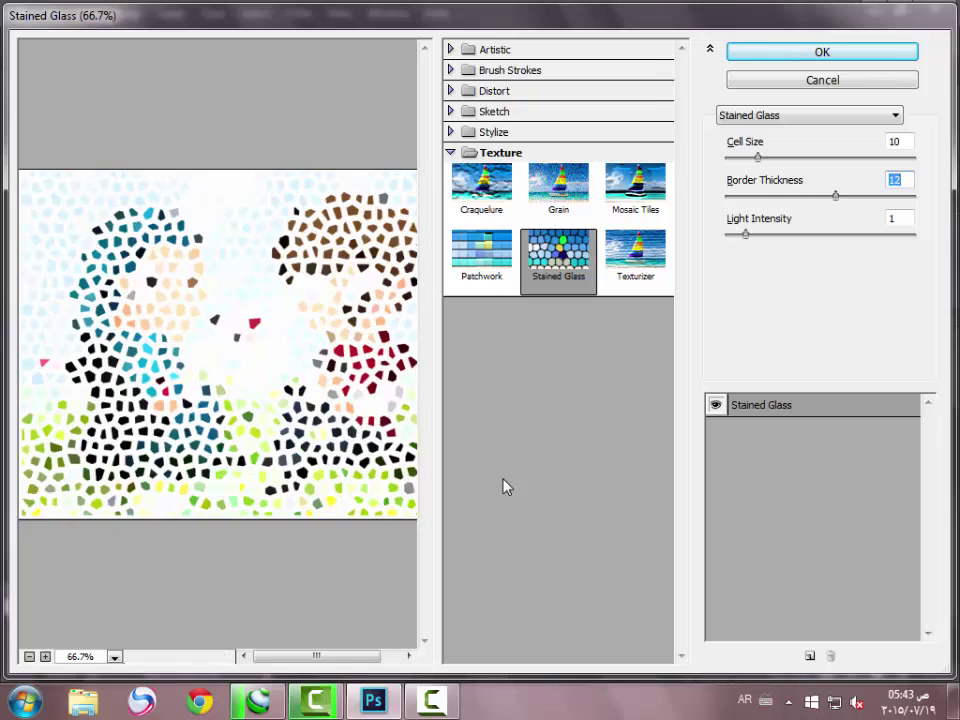
key(Down)
key(Down)
key(Down)
key(Down)
key(Down)
key(Down)
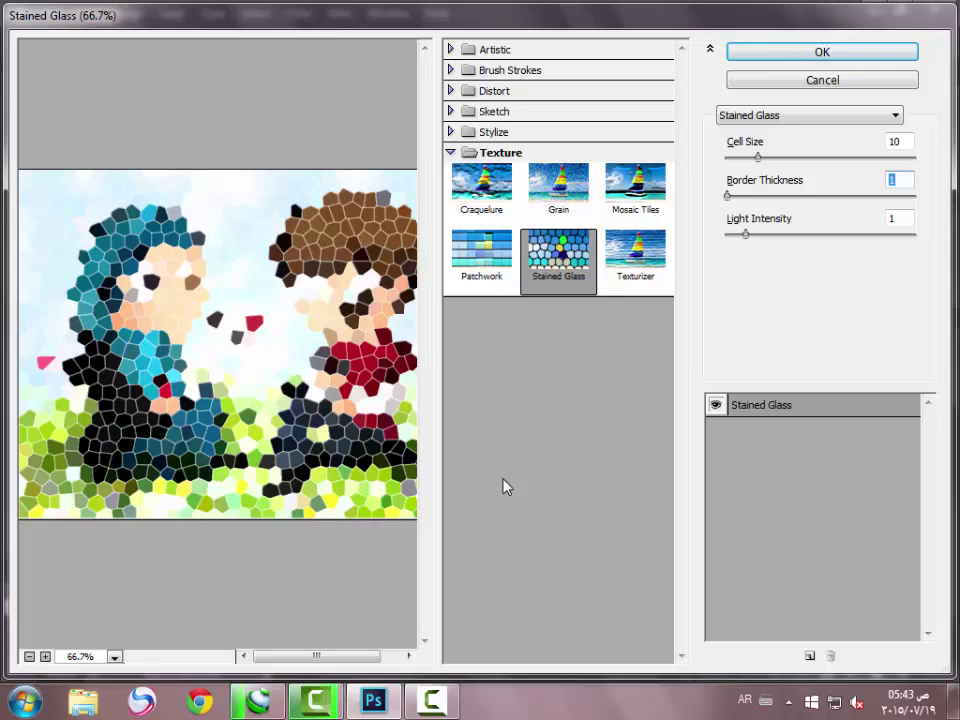
key(Up)
key(Up)
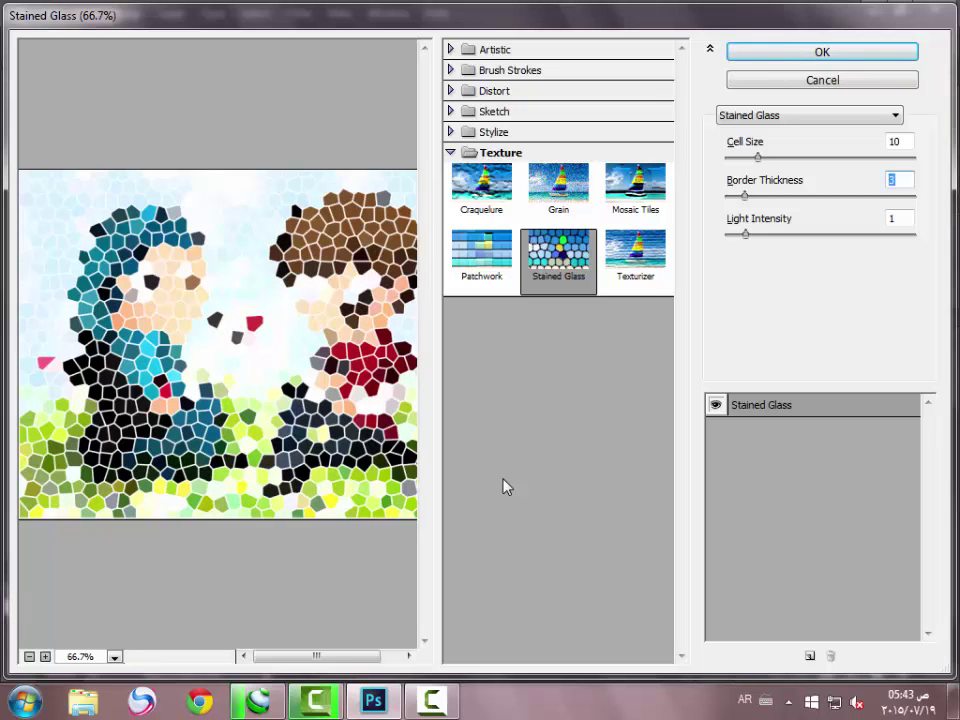
key(Down)
key(Down)
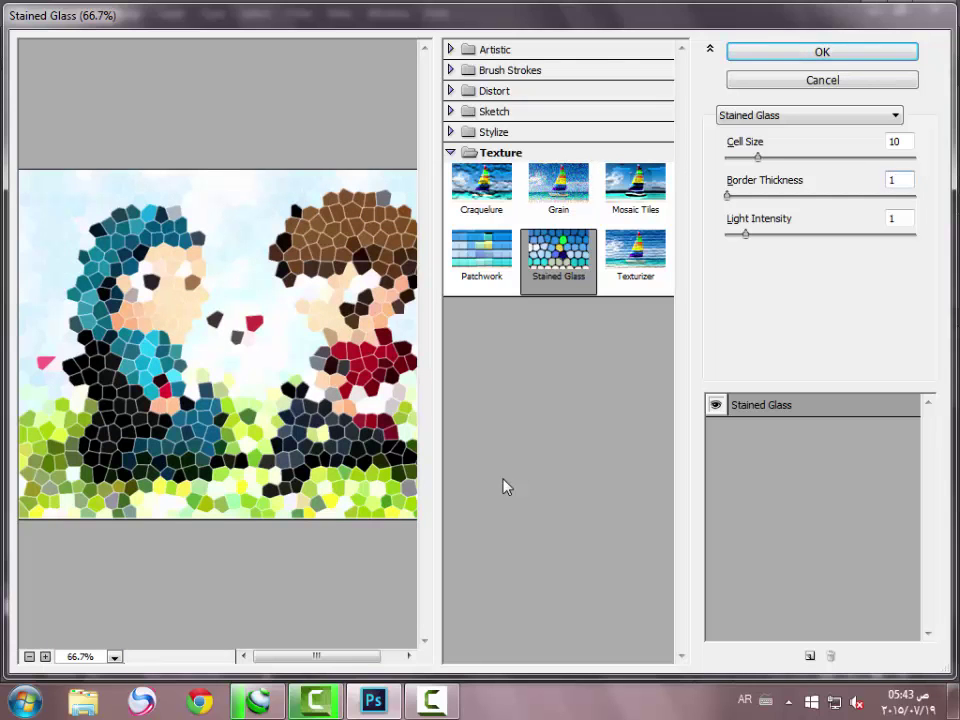
key(shift+Tab)
key(Down)
key(Down)
key(Down)
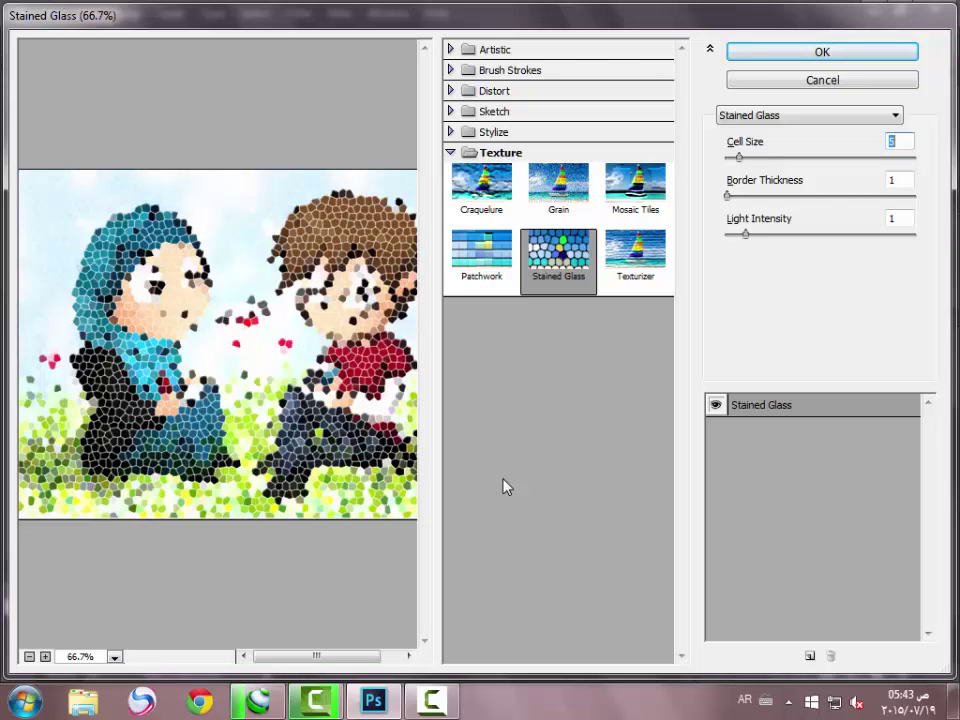
Compare Stained Glass cell sizes 2, 24 and 16, returning to 2
key(Down)
key(Down)
key(Down)
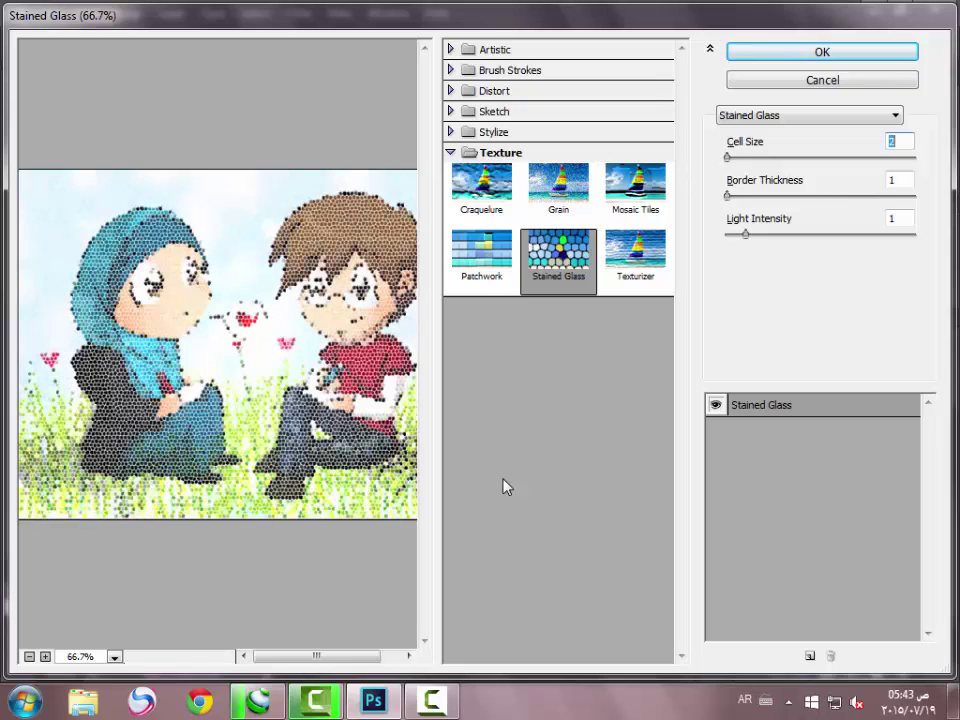
key(shift+Up)
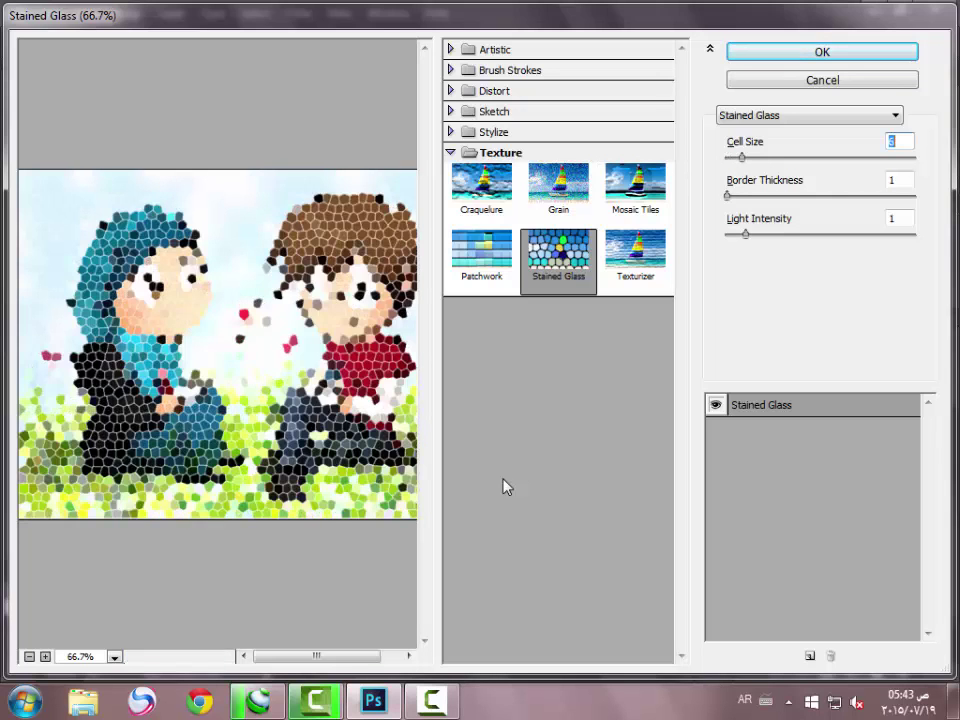
key(shift+Up)
key(Up)
key(Up)
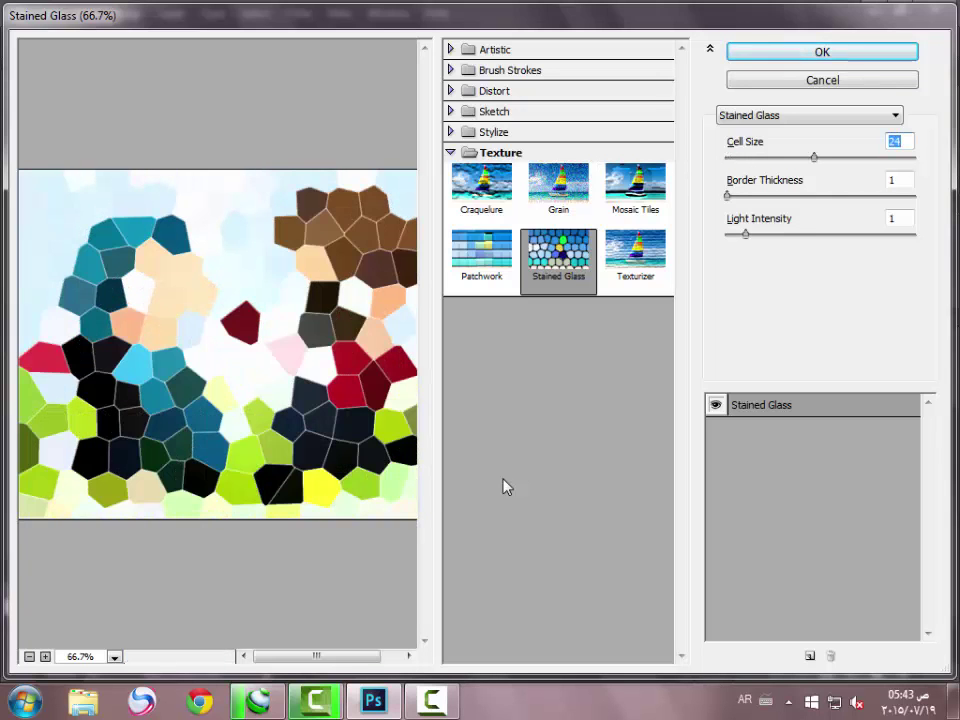
key(Down)
key(Down)
key(Down)
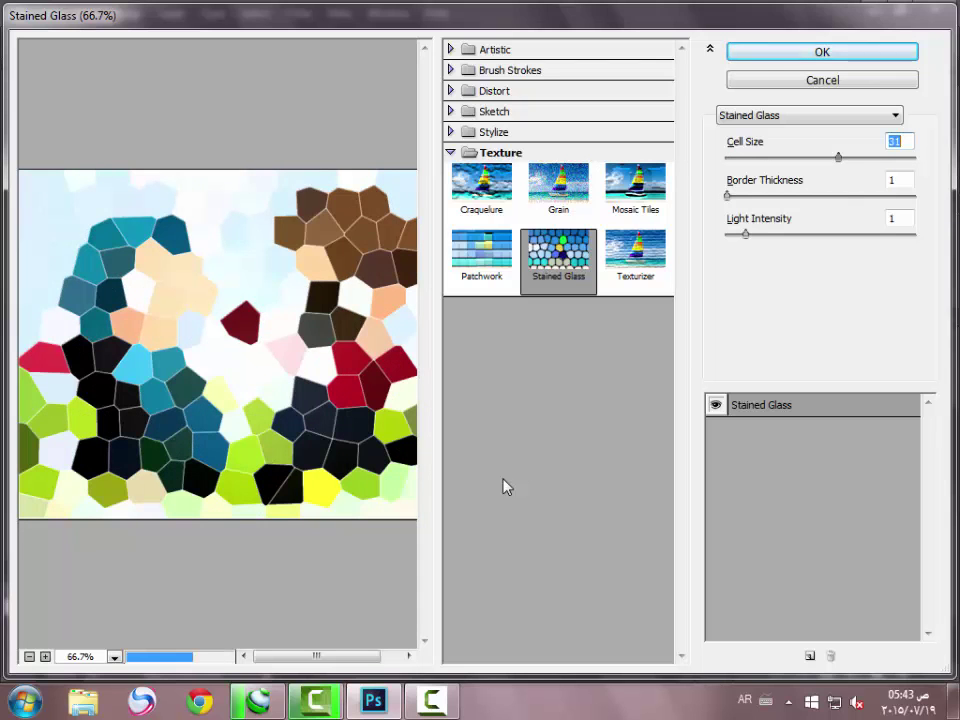
key(Down)
key(Down)
key(Down)
key(shift+Down)
key(Down)
key(Down)
key(Down)
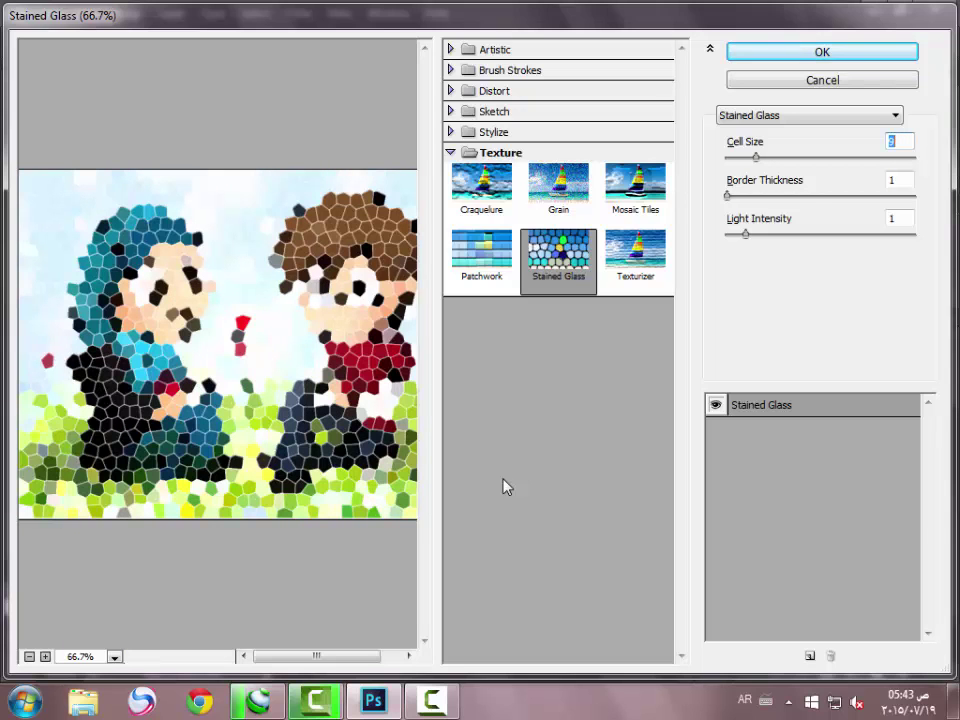
Try cell sizes 12, 10 and about 4, then settle on Cell Size 3
key(Down)
key(Down)
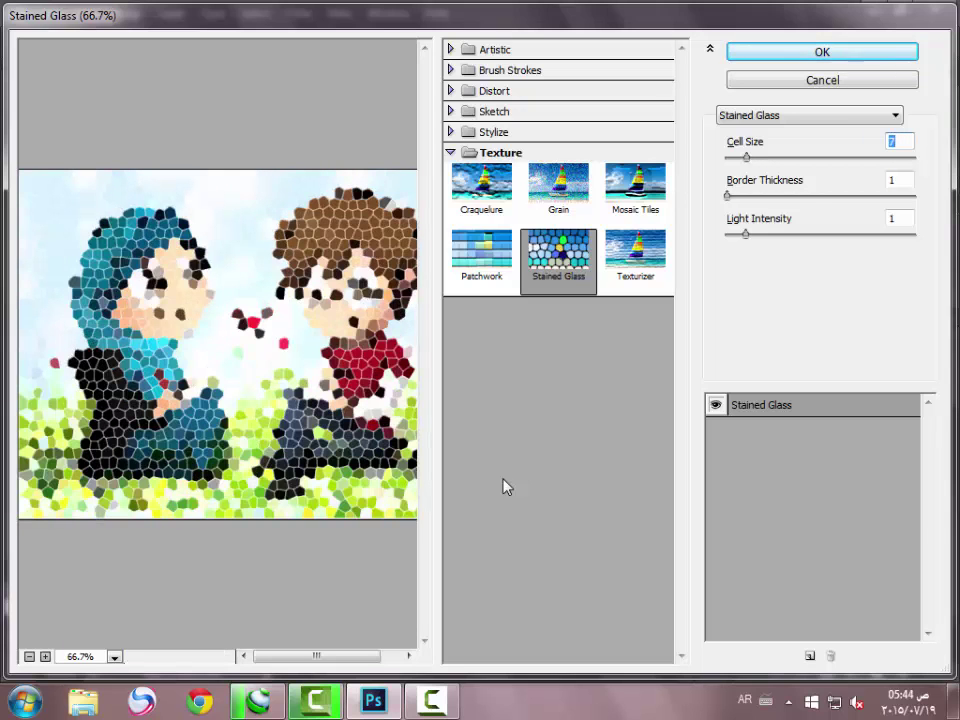
key(Up)
key(Up)
key(Up)
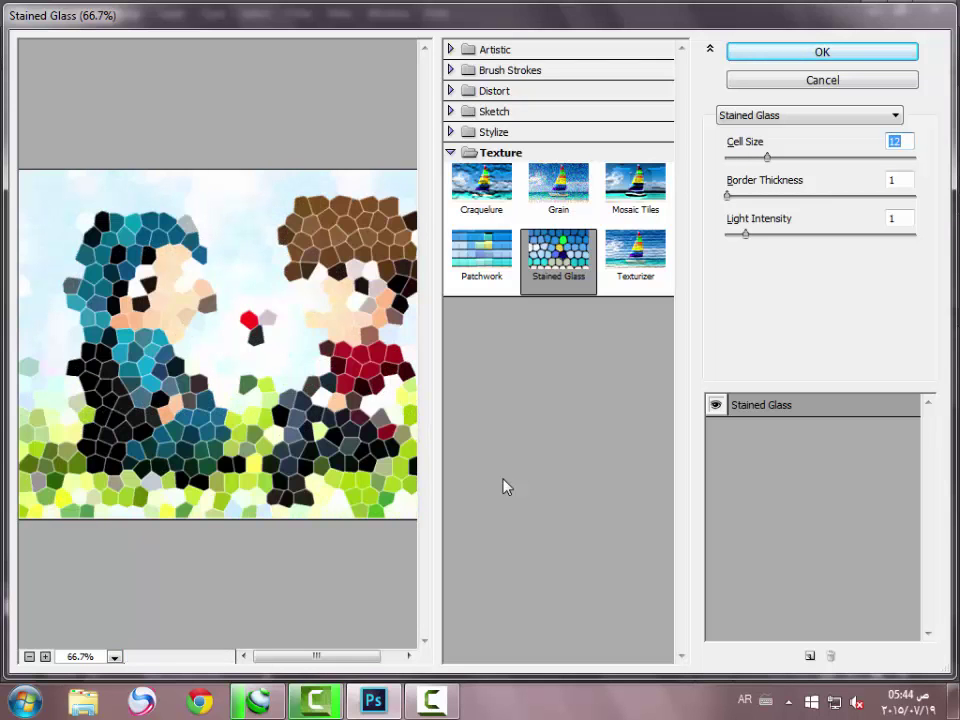
key(Down)
key(Down)
key(Down)
key(Down)
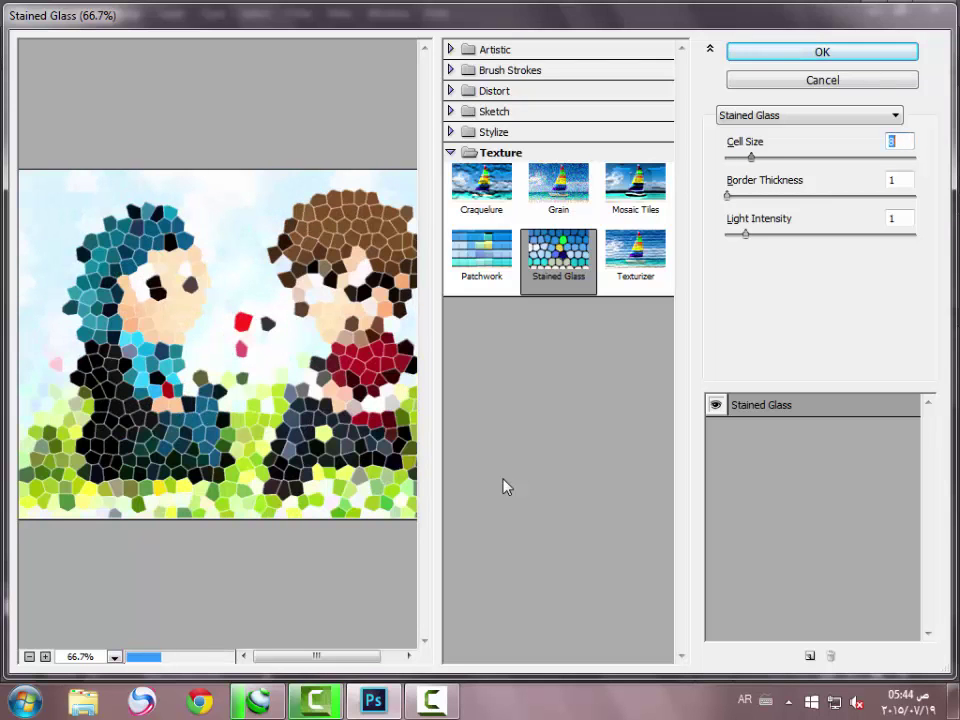
key(Down)
key(Down)
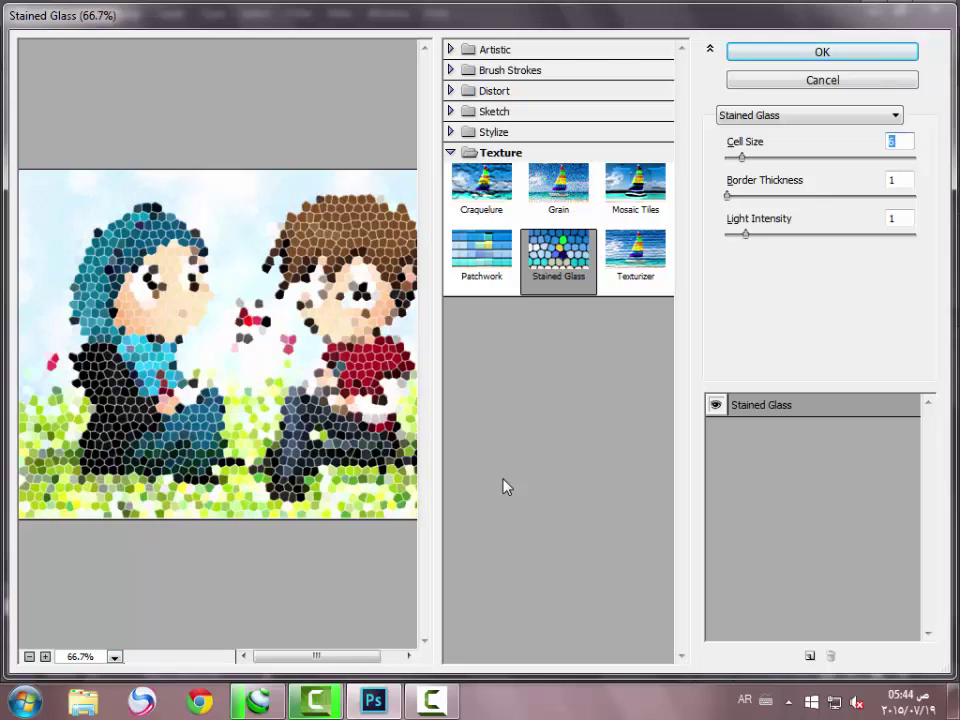
key(Down)
key(Down)
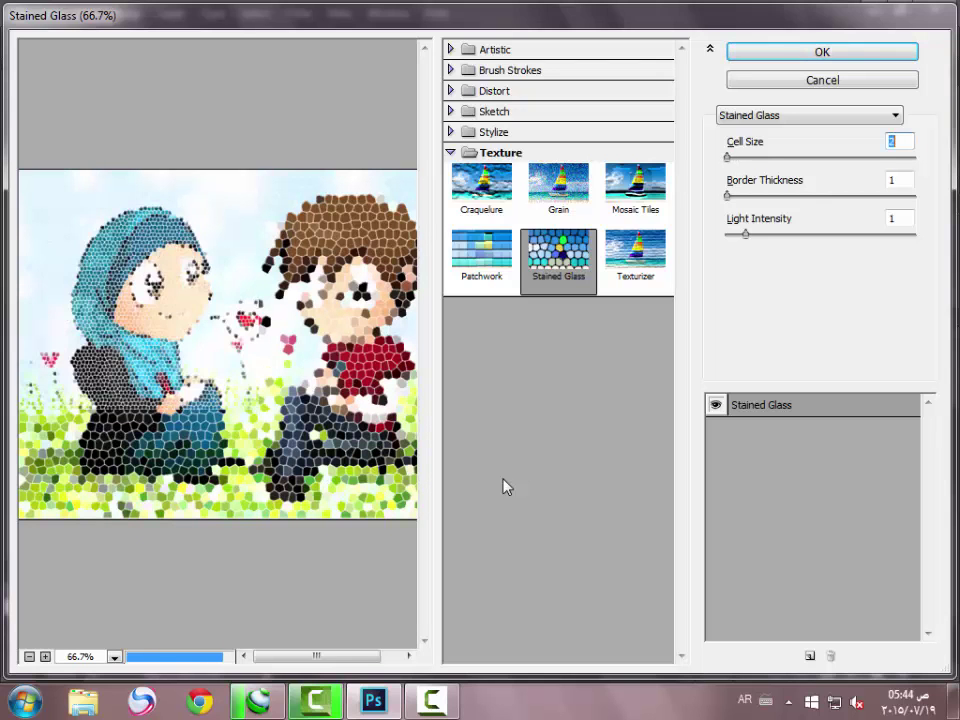
key(Up)
key(Up)
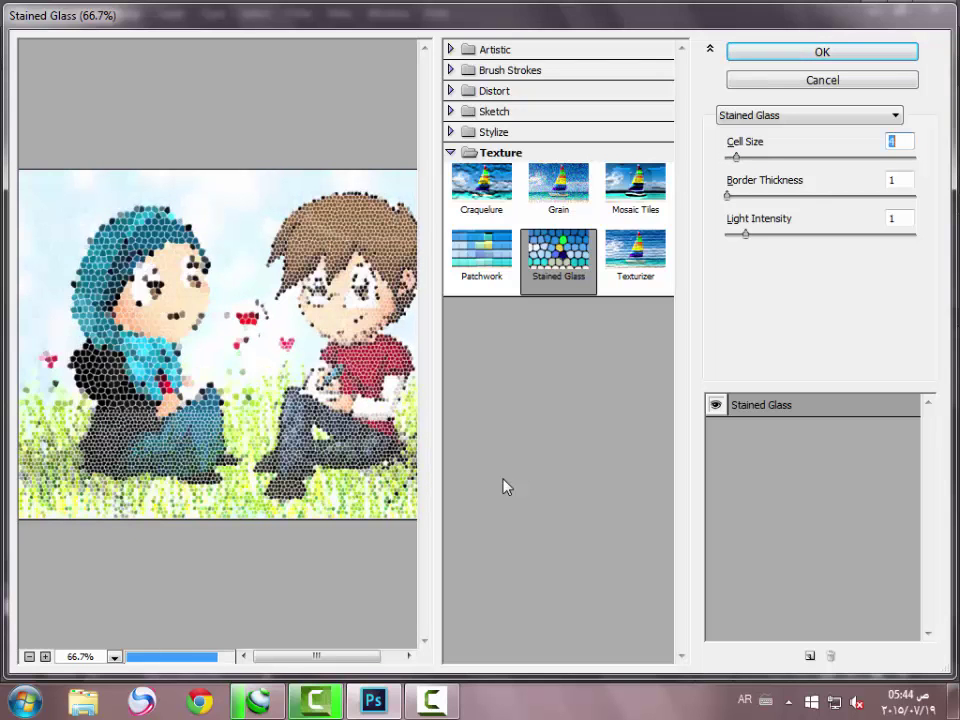
key(Up)
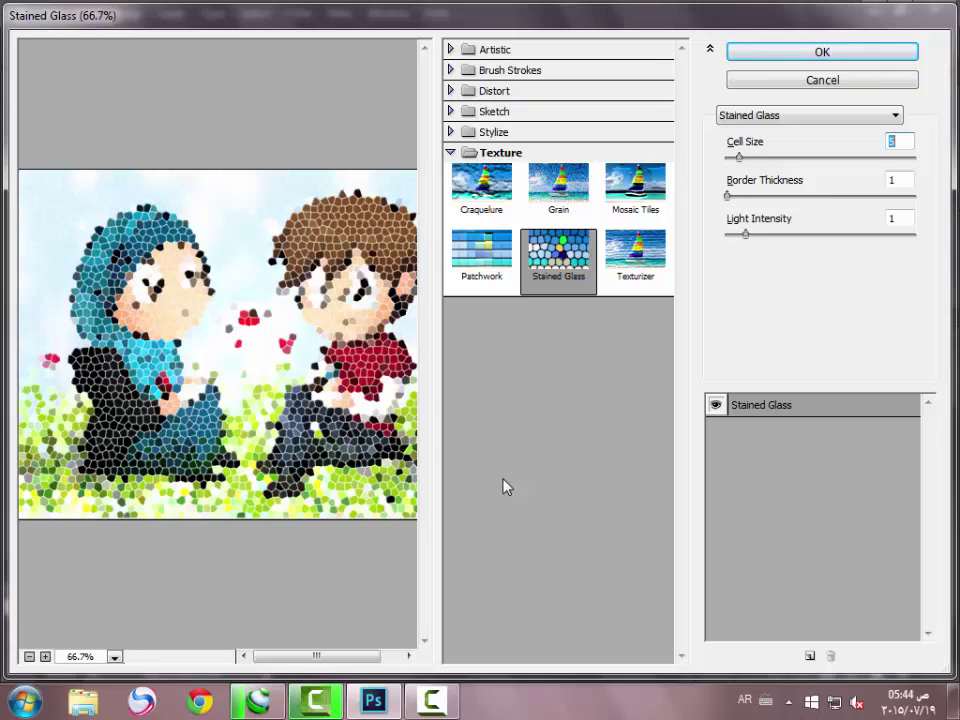
key(Down)
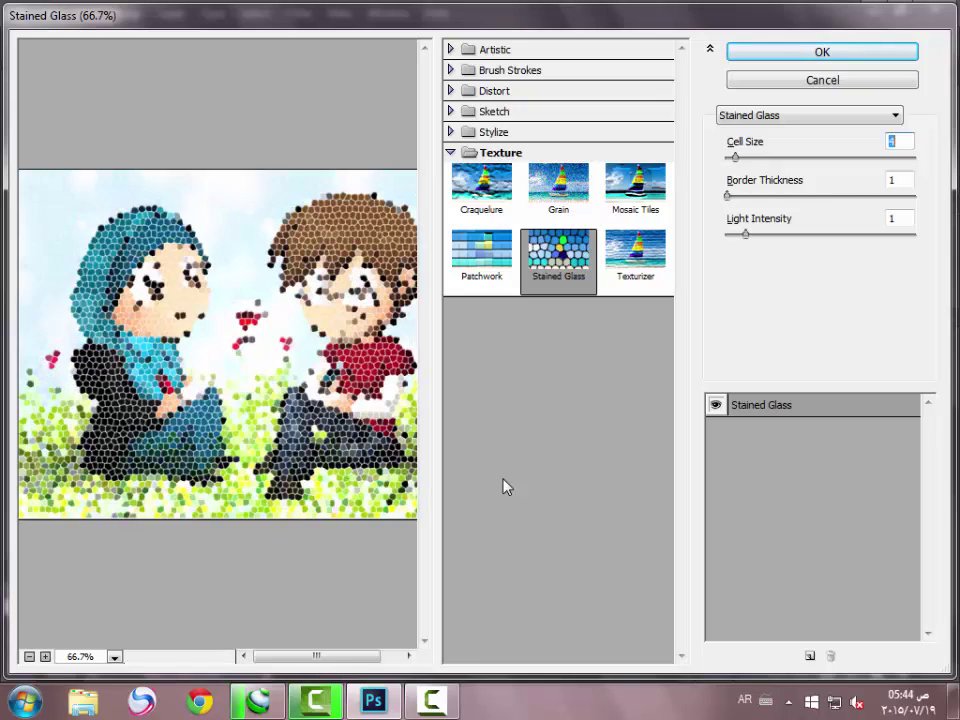
key(Down)
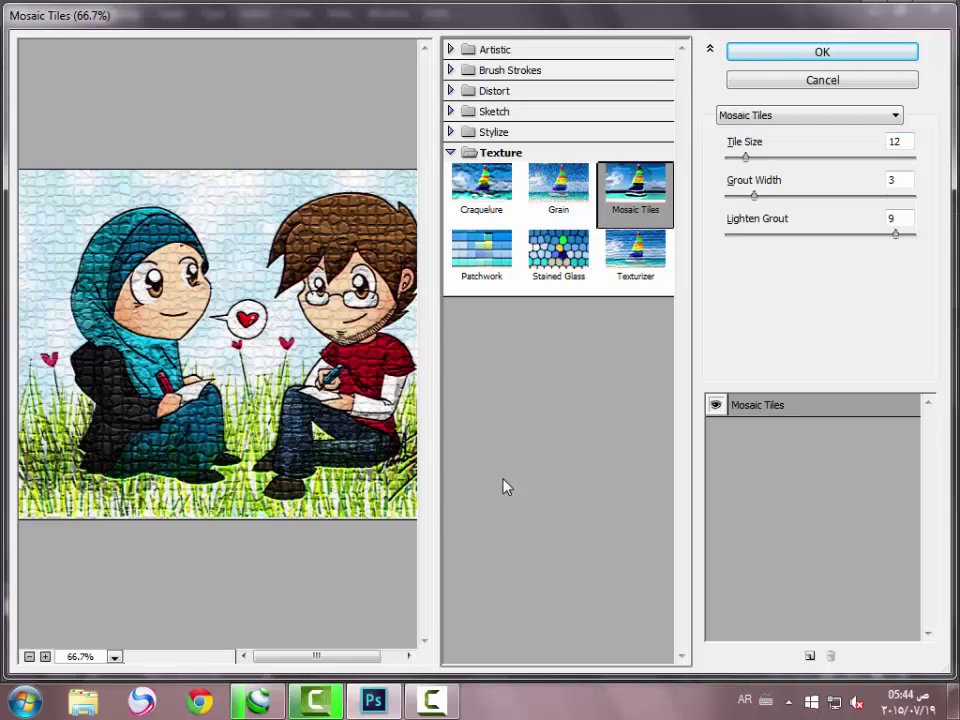
Test Mosaic Tile Size 55, 23 and 2 with grout width 2, then set Tile Size 35
key(Up)
key(Up)
key(Up)
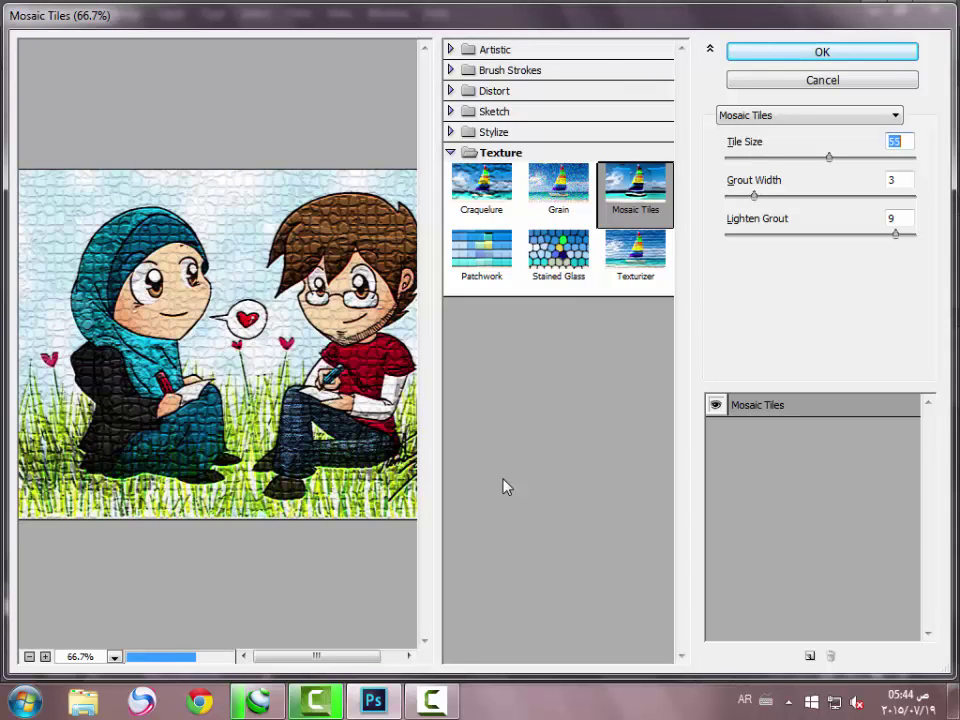
key(Down)
key(Down)
key(Down)
key(Down)
key(Down)
key(Down)
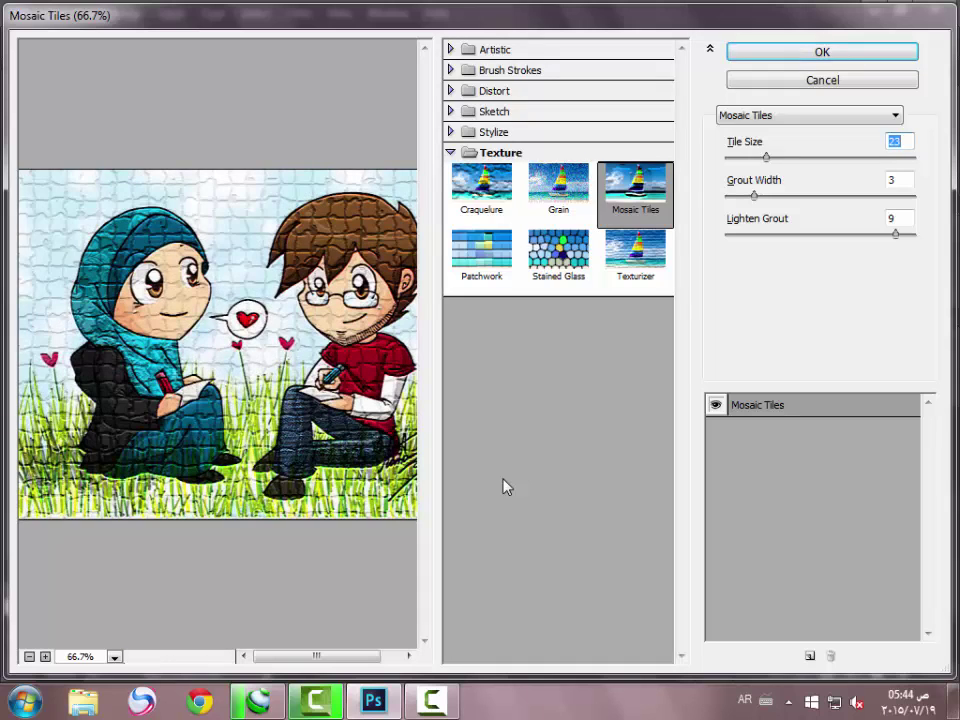
key(shift+Down)
key(shift+Down)
key(shift+Down)
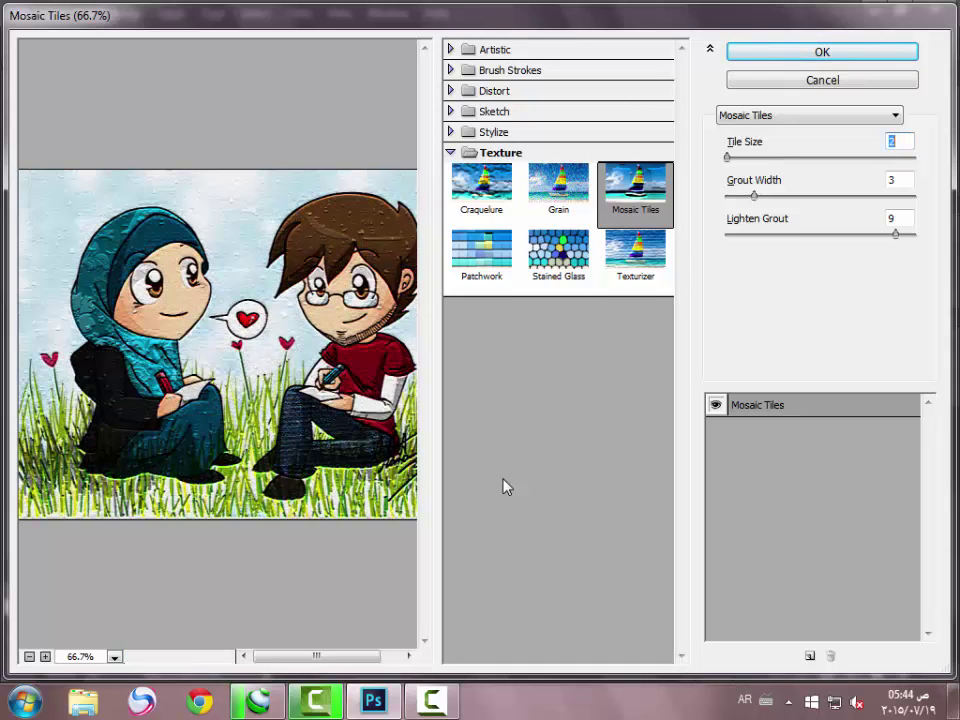
key(Tab)
key(Up)
key(Up)
key(Up)
key(Down)
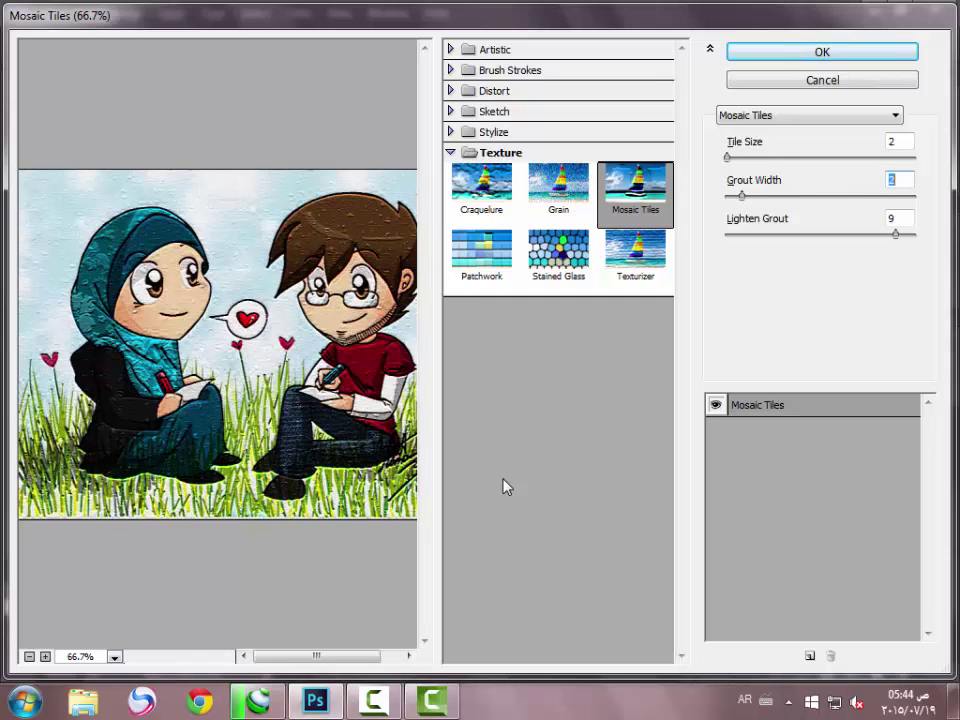
key(shift+Tab)
text(35)
Try Grout Width 13 and 5, settling on 15
key(Tab)
key(Up)
key(Up)
key(Up)
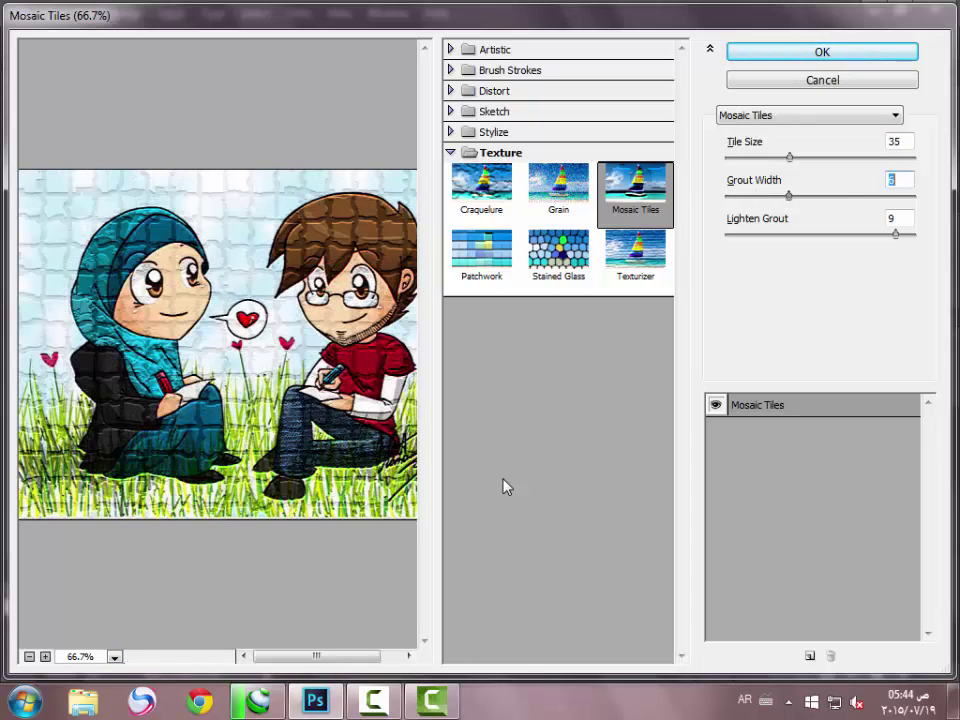
key(shift+Up)
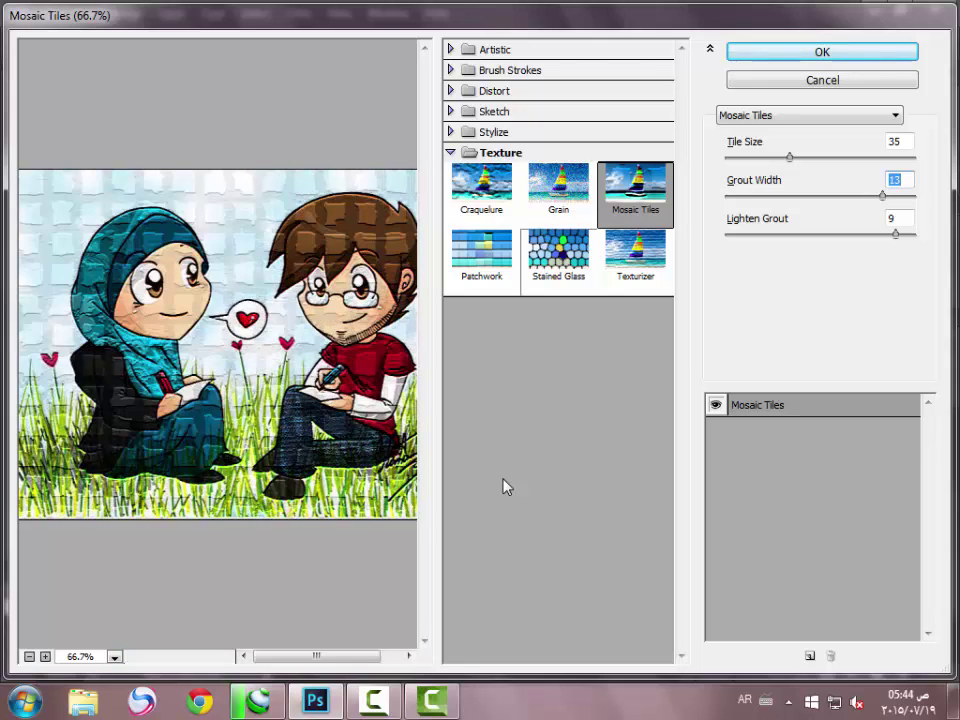
key(Down)
key(Down)
key(Down)
key(shift+Up)
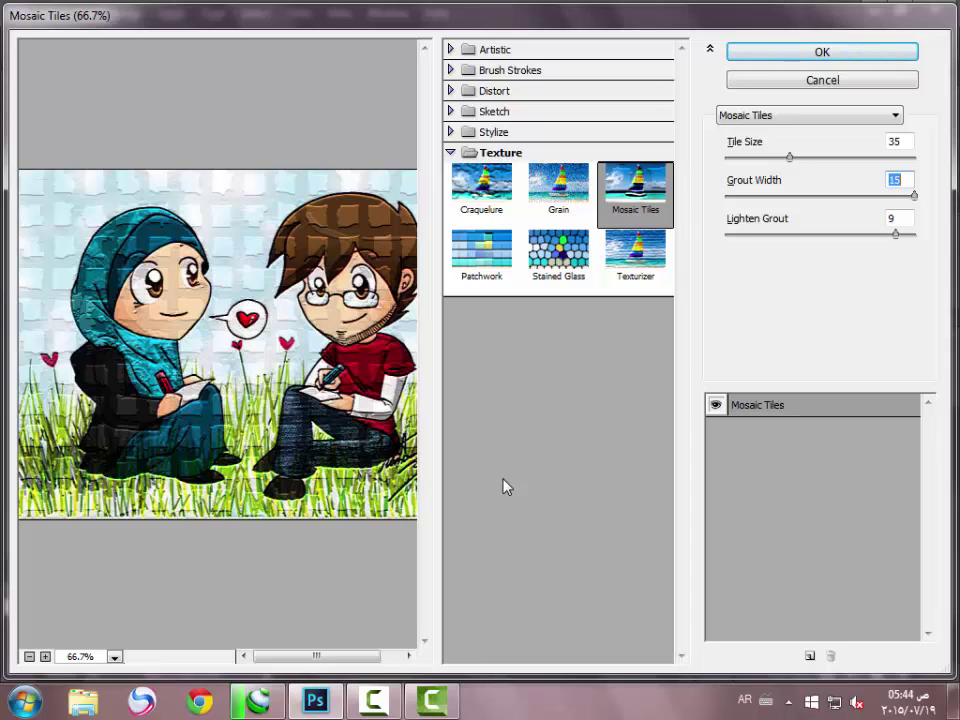
Drop Lighten Grout to 0, then raise it to the maximum 10
key(Tab)
key(Down)
key(Down)
key(Down)
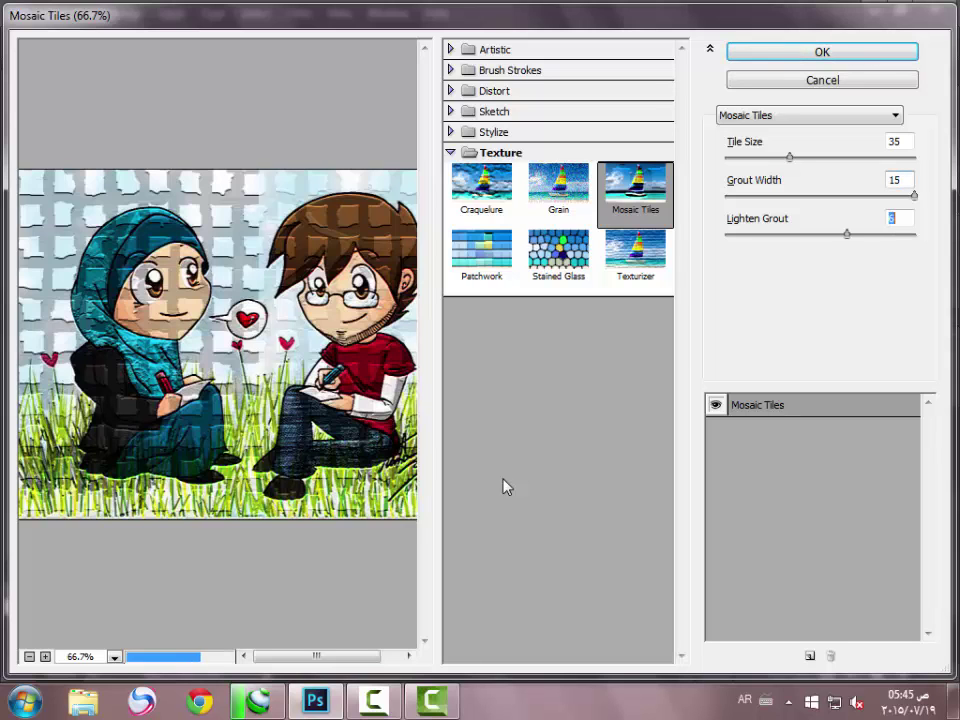
key(Down)
key(Down)
key(Down)
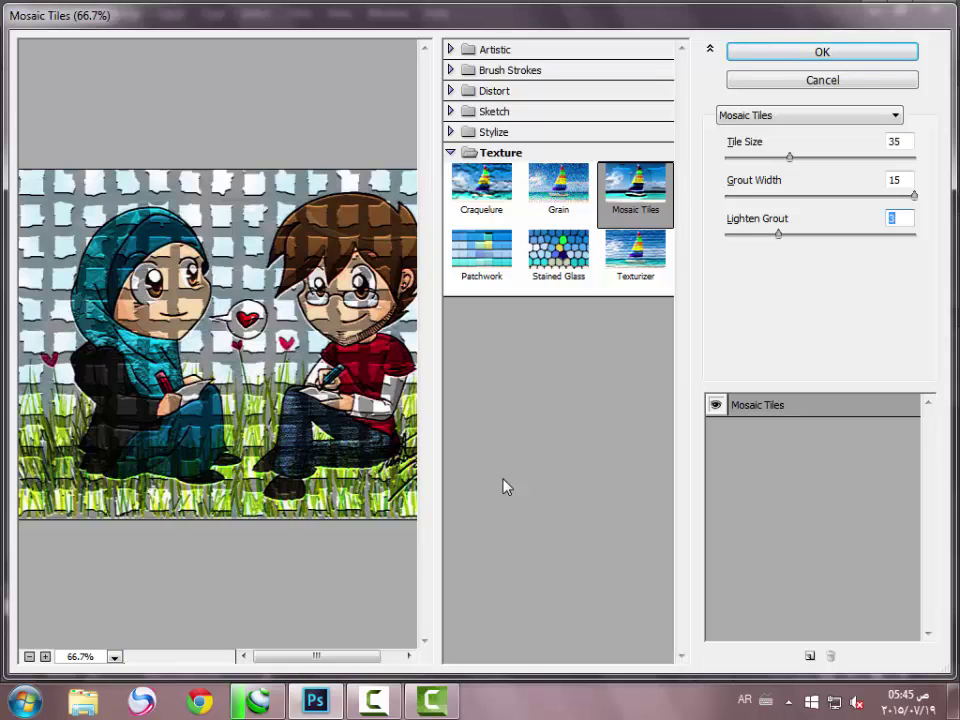
key(Down)
key(Down)
key(Down)
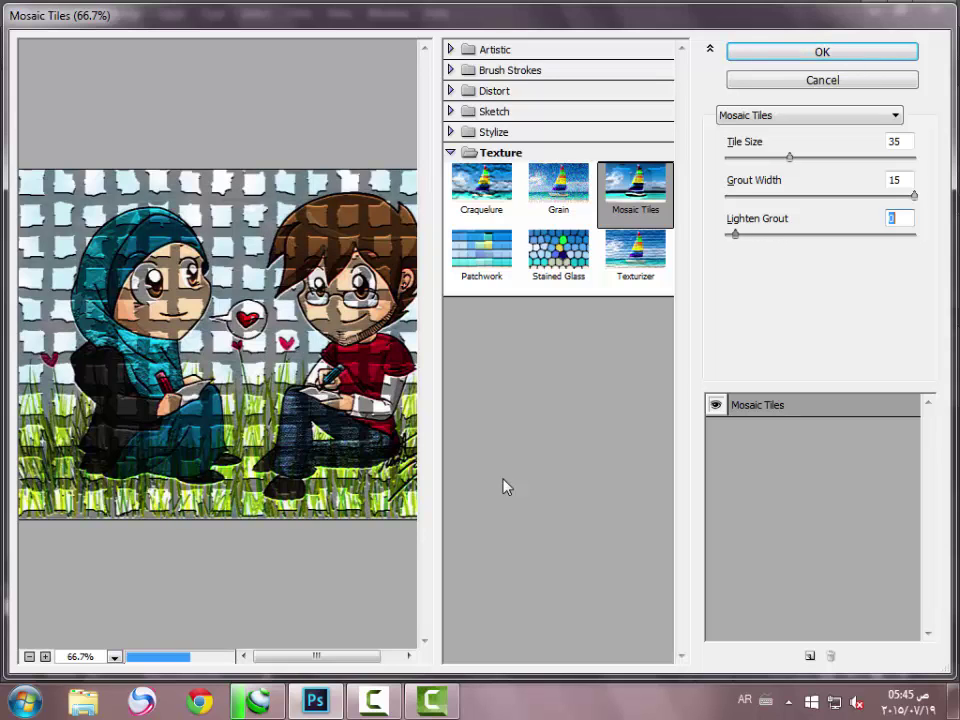
key(Up)
key(Up)
key(Up)
key(Up)
key(Up)
key(Up)
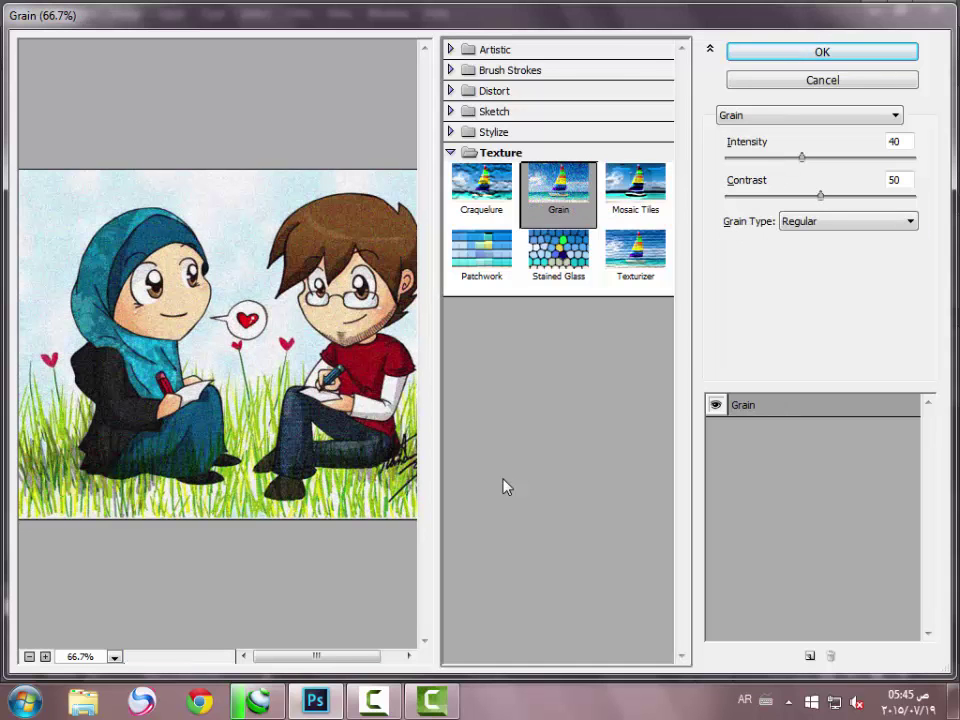
Collapse the Texture group and browse the gallery filter list, keeping Grain
key(Left)
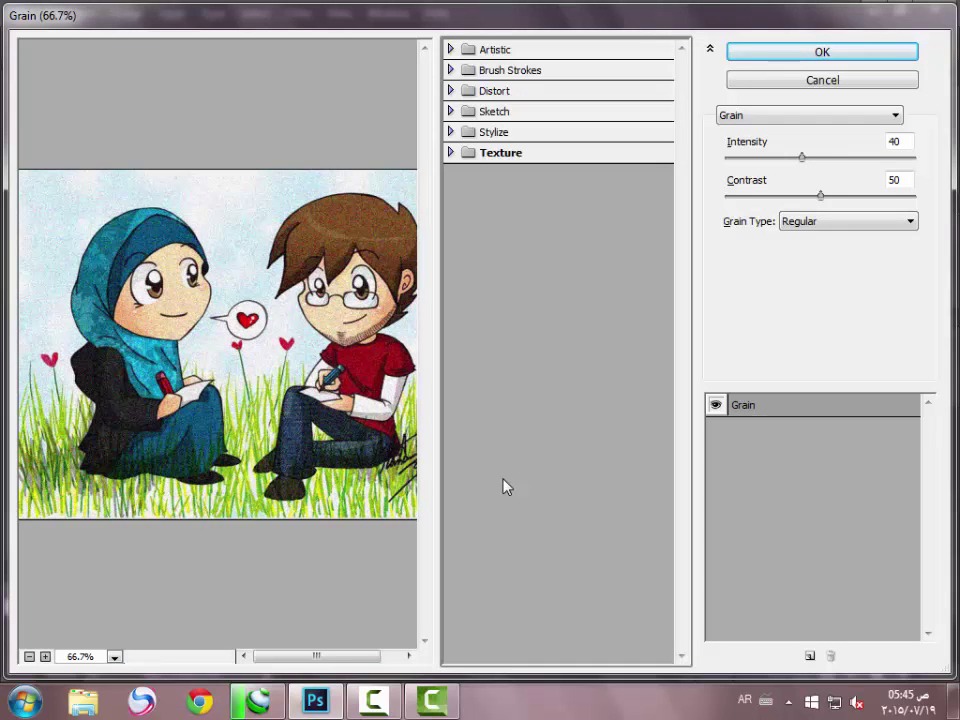
key(alt+Down)
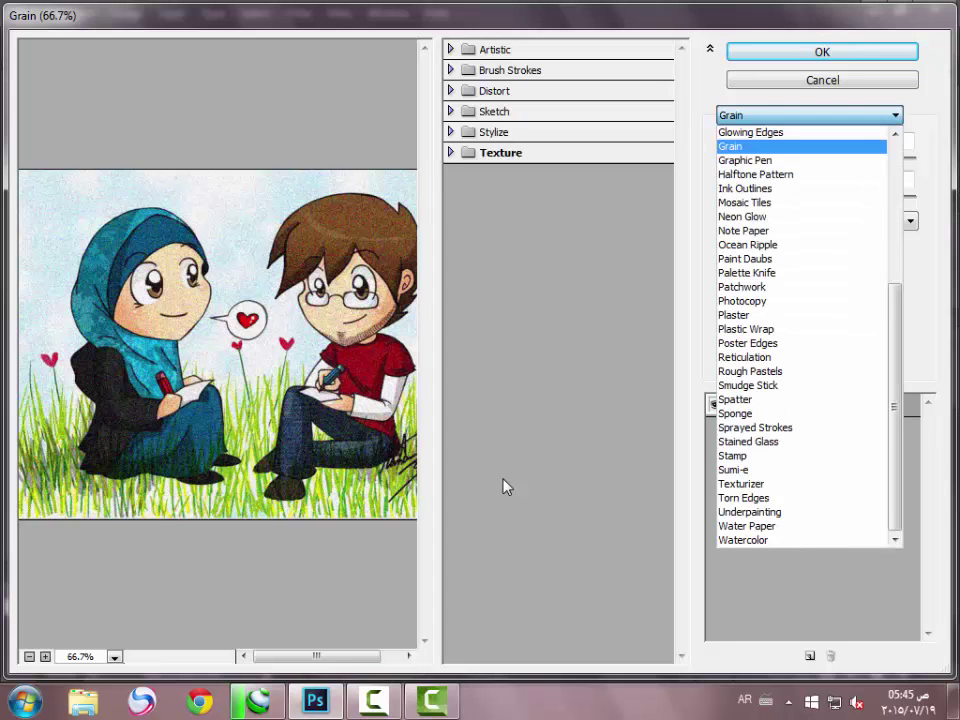
scroll(505, 487, up, 4)
scroll(505, 487, up, 2)
scroll(505, 487, up, 8)
key(Escape)
key(Right)
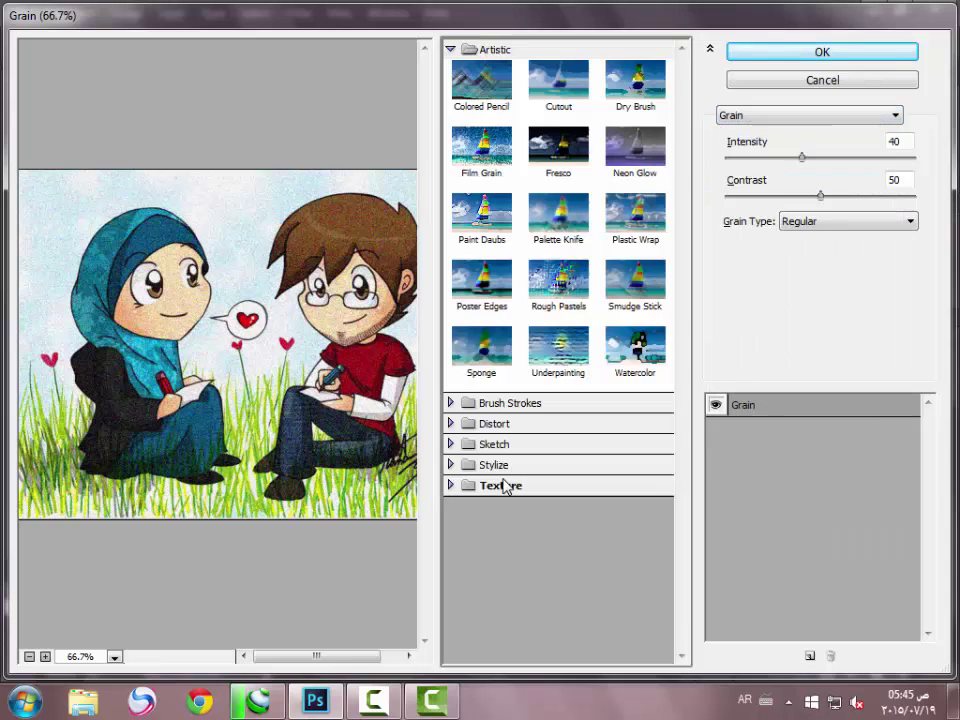
Scroll through the filter dropdown again and close it with Grain still selected
key(alt+Down)
scroll(505, 487, down, 5)
scroll(505, 487, down, 6)
scroll(505, 487, down, 8)
scroll(505, 487, up, 5)
scroll(505, 487, up, 12)
scroll(505, 487, up, 3)
key(Escape)
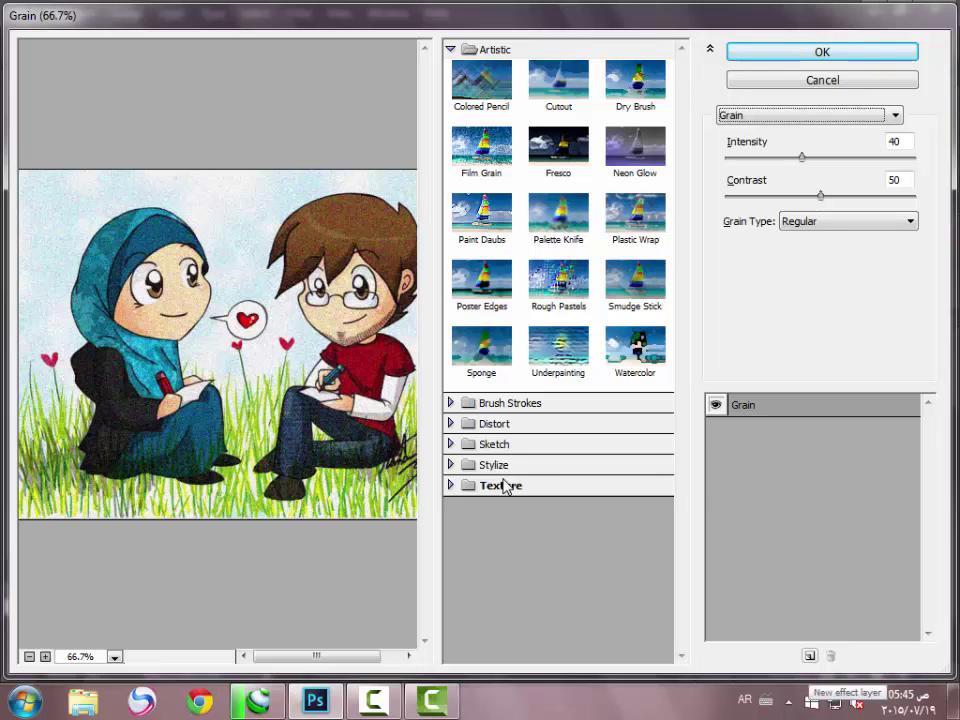
Add a second effect layer and set it to Glowing Edges, stacked above Grain
click(505, 486)
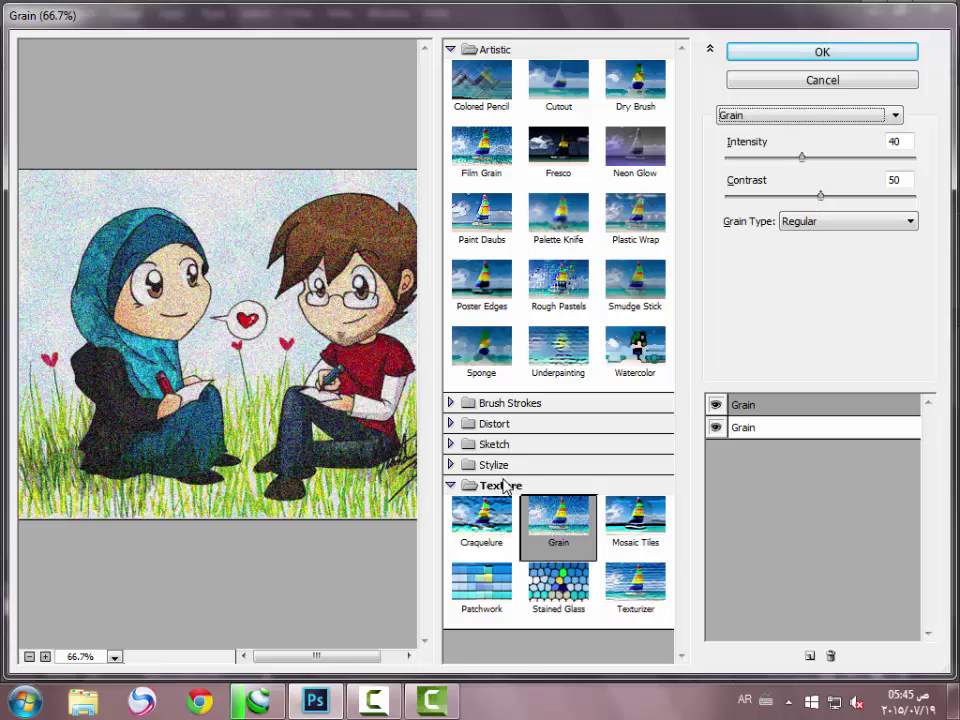
key(Left)
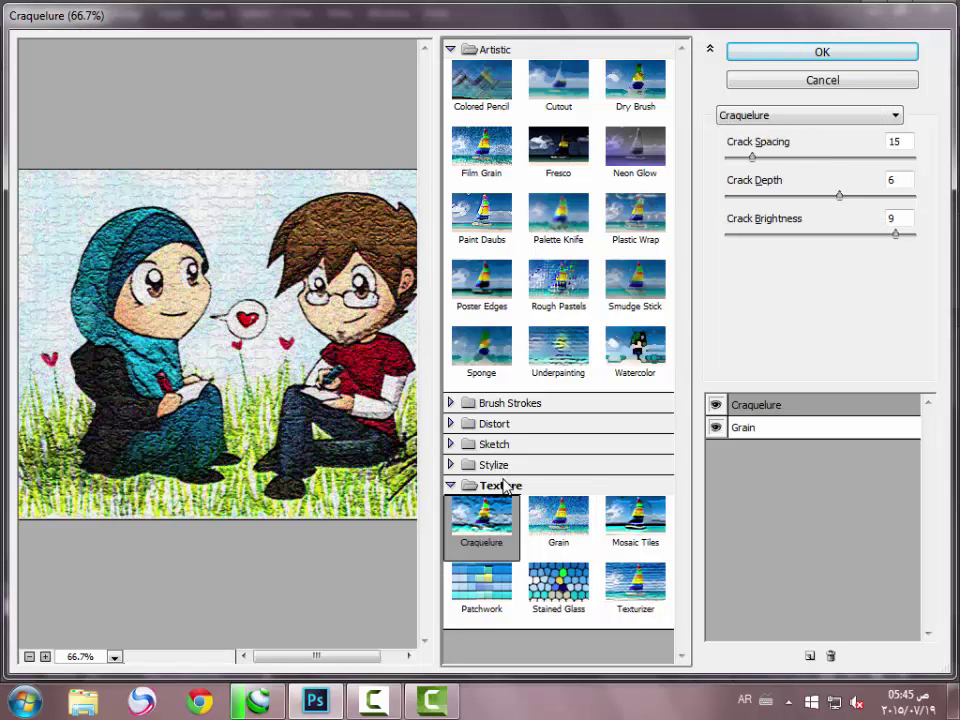
key(Right)
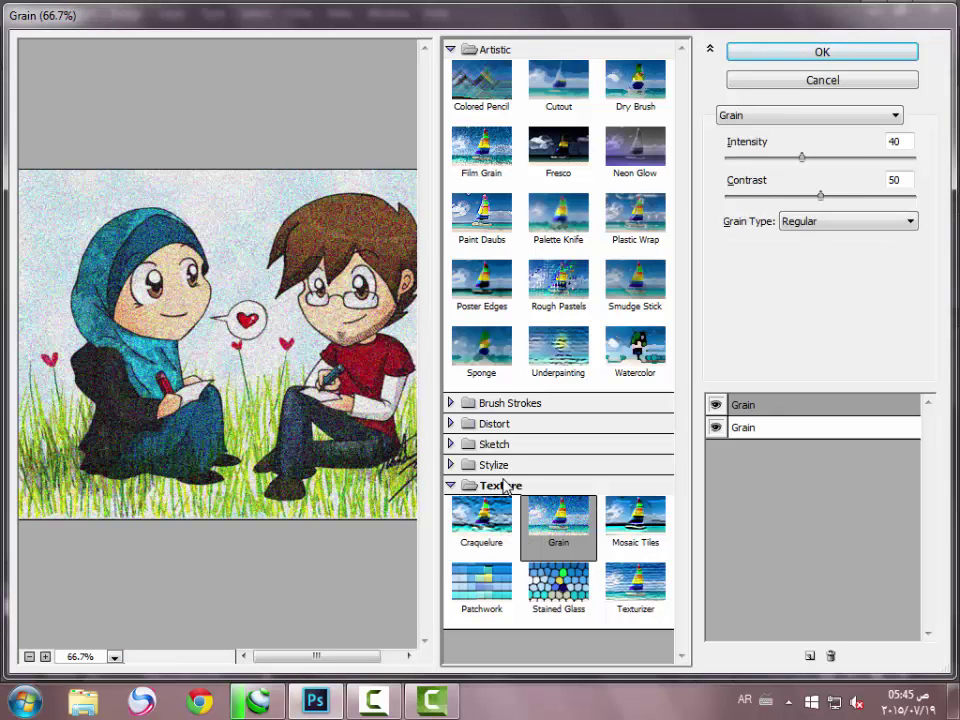
click(495, 465)
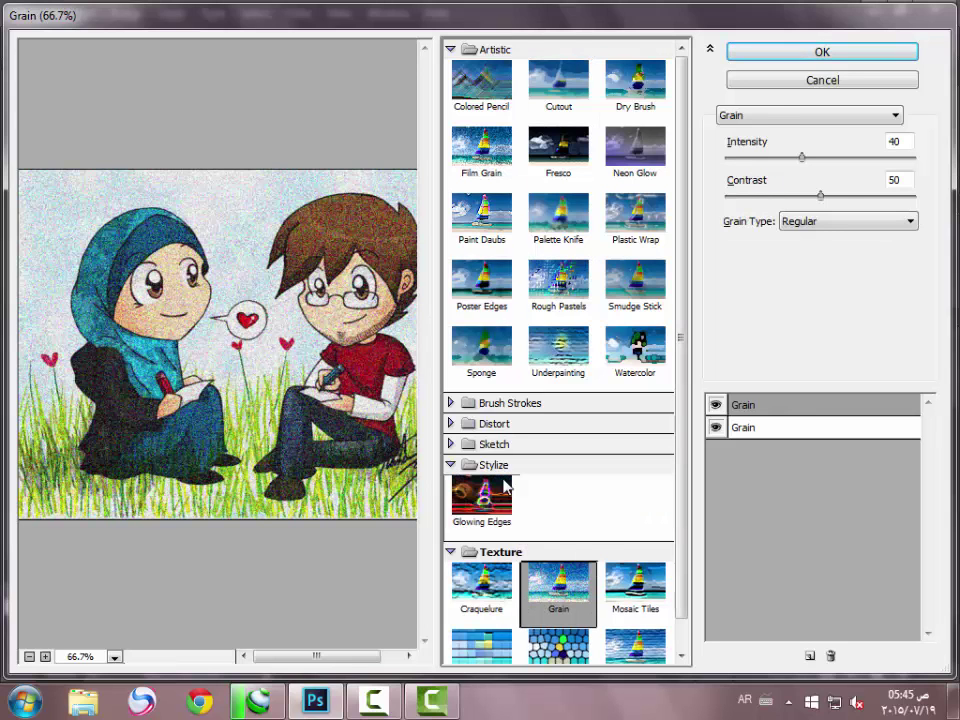
click(505, 485)
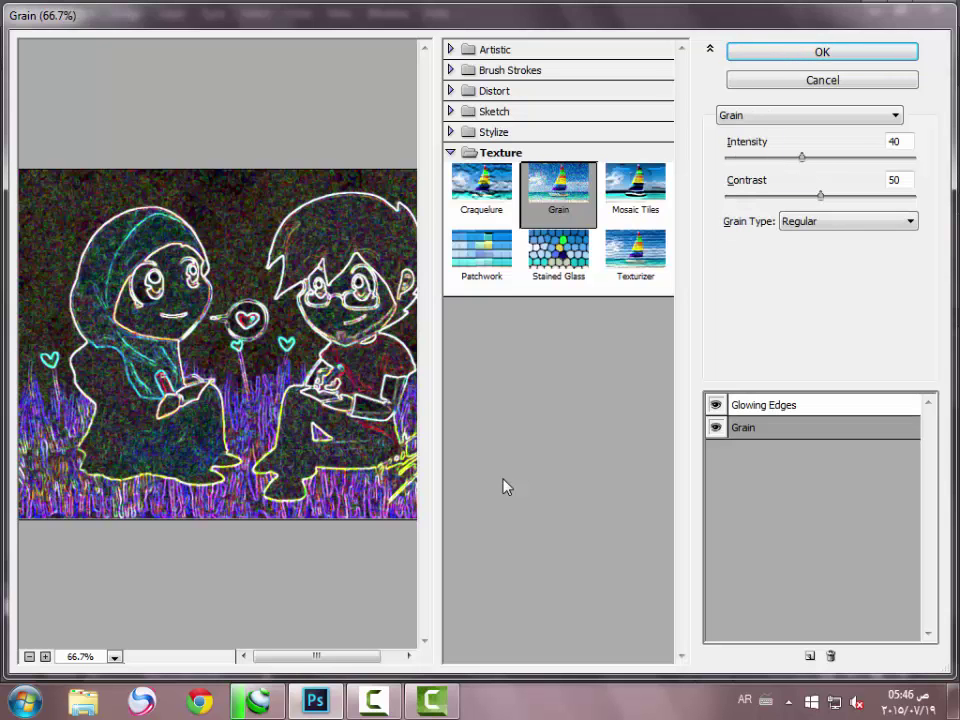
Under Glowing Edges, try Craquelure, Patchwork, Stained Glass, Texturizer and Halftone Pattern, then settle on Charcoal
key(Left)
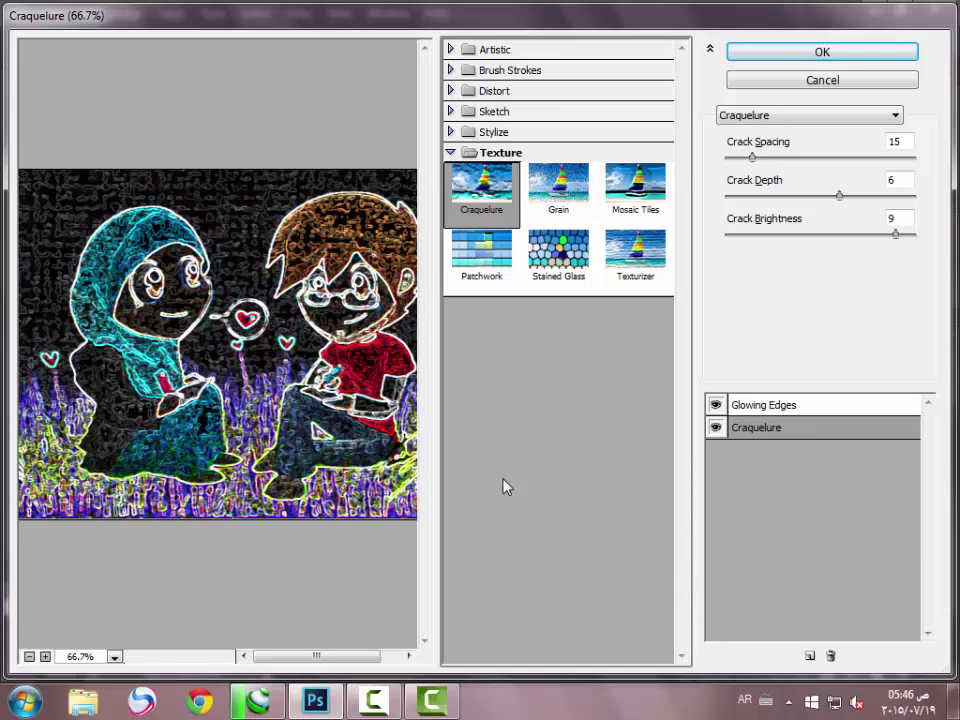
key(Down)
key(Right)
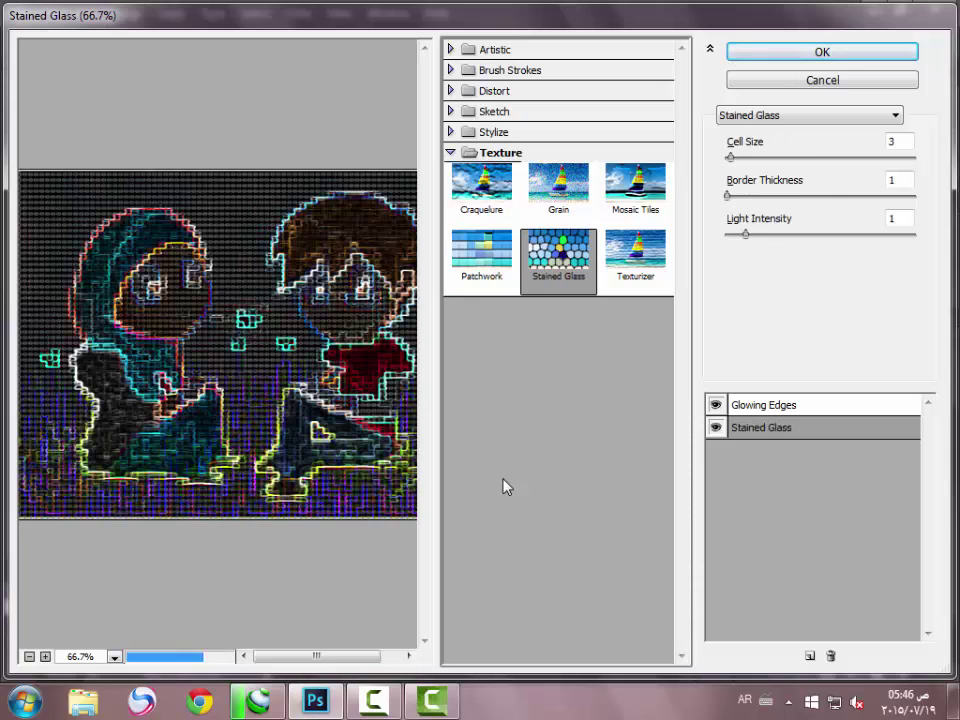
key(Right)
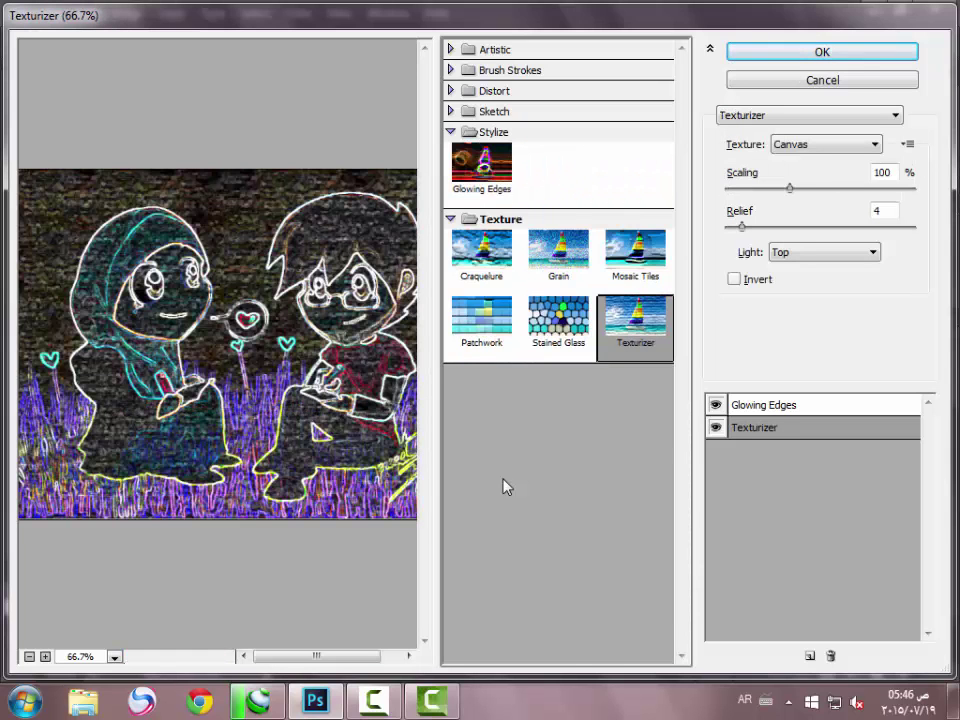
key(h)
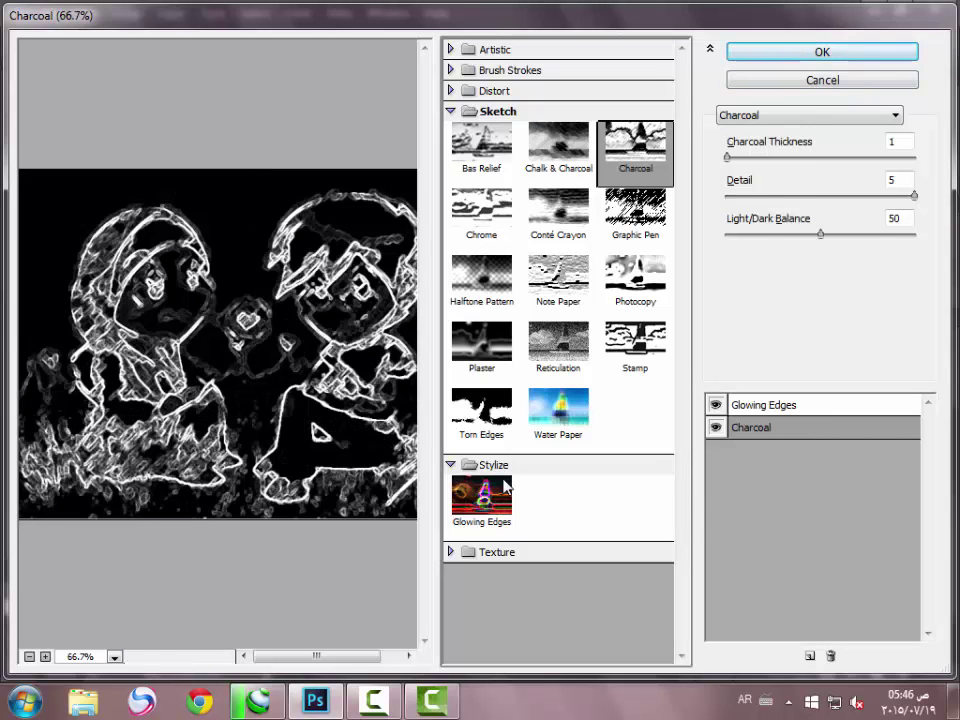
After trying Bas Relief and Chrome, use Chalk & Charcoal under Glowing Edges and apply the filter
key(Left)
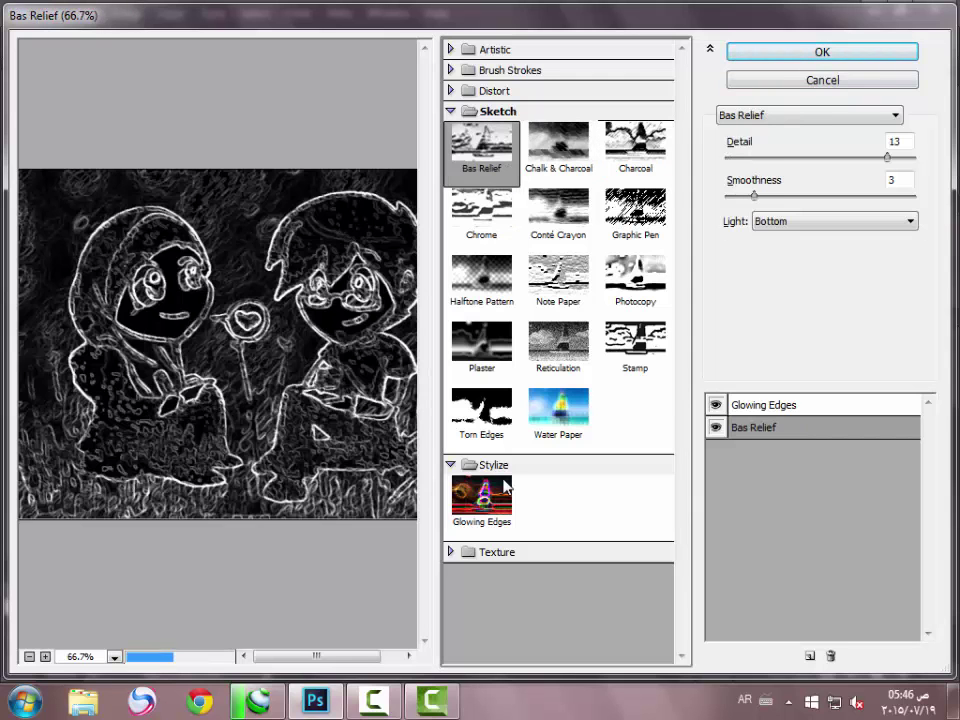
key(Down)
key(Up)
key(Right)
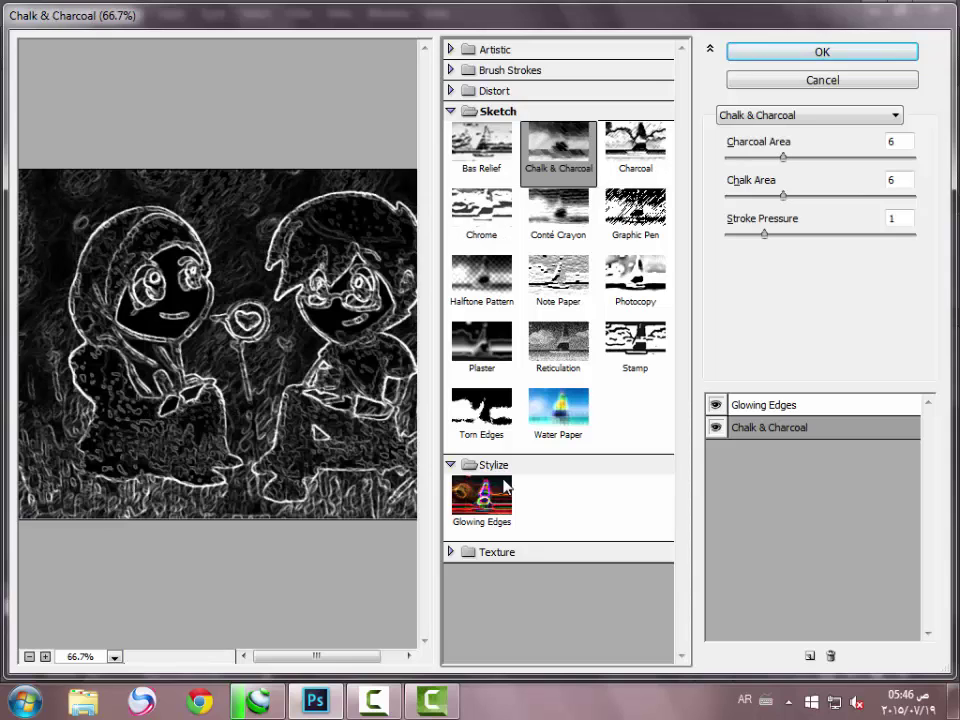
key(Return)
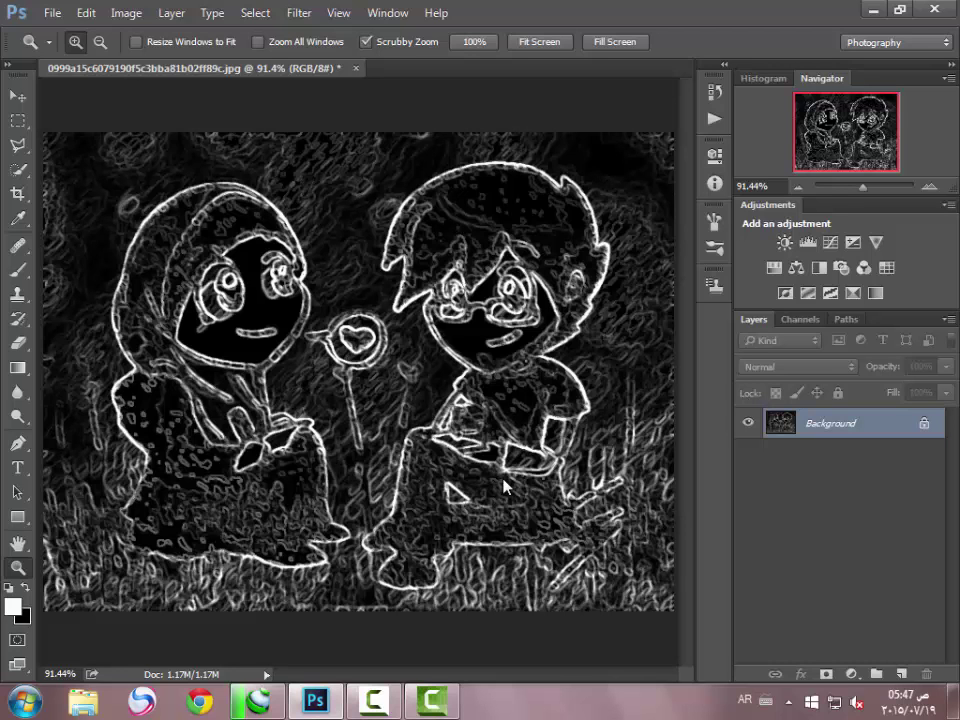
click(503, 487)
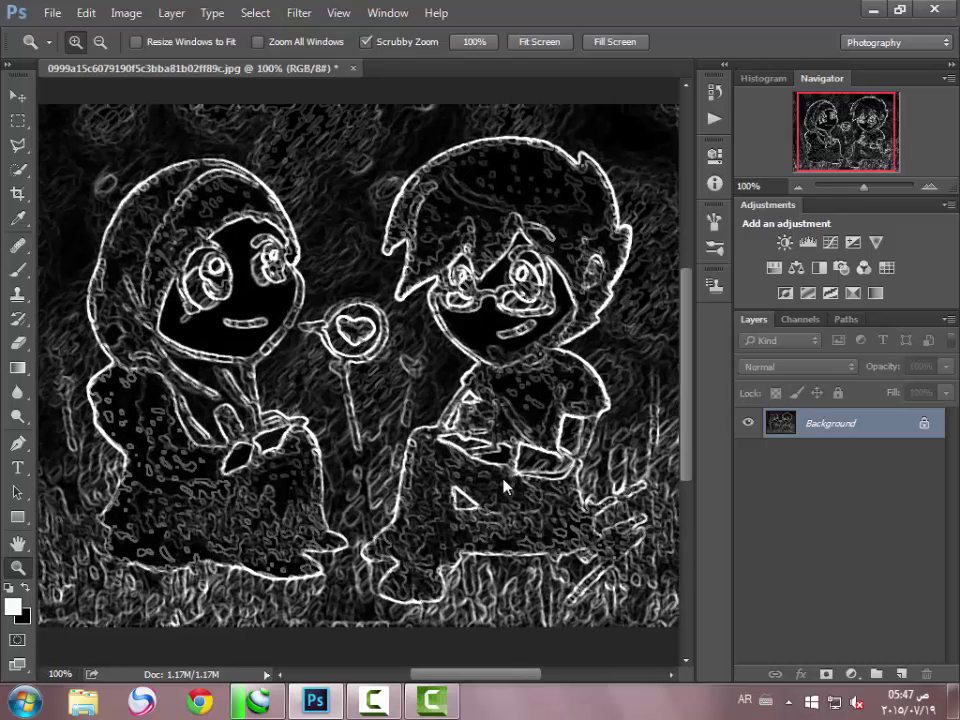
click(503, 487)
right_click(366, 364)
click(400, 371)
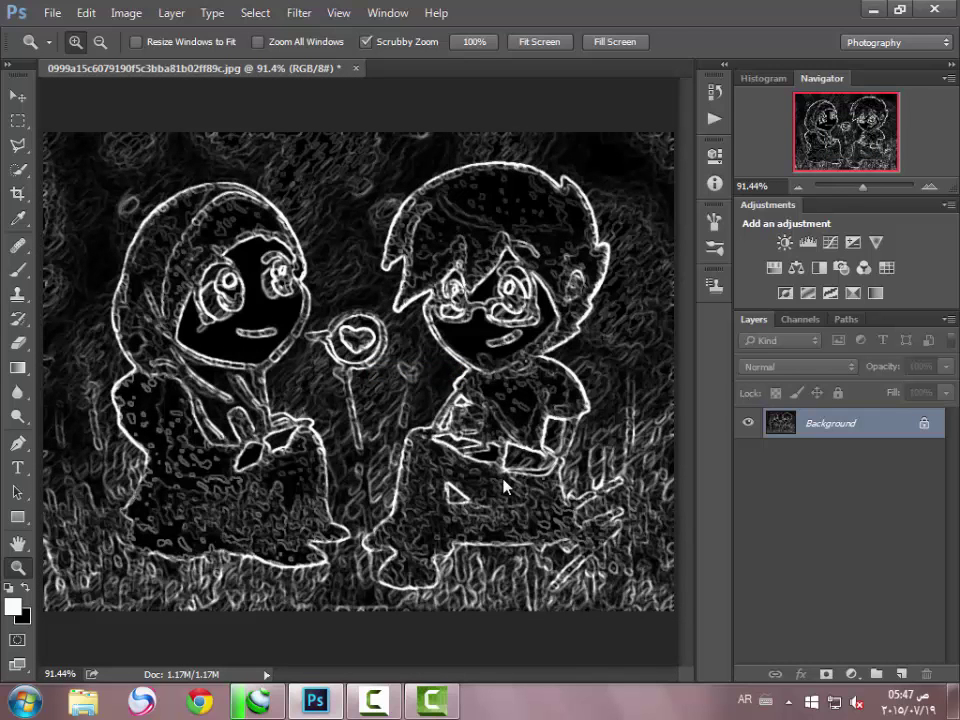
alt+click(503, 487)
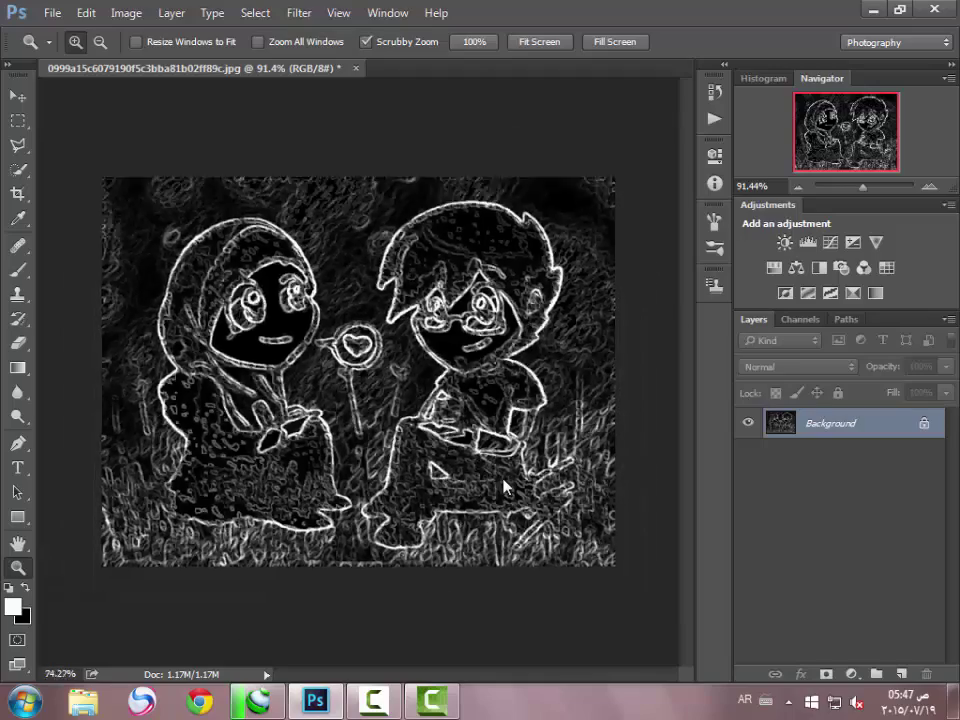
click(503, 487)
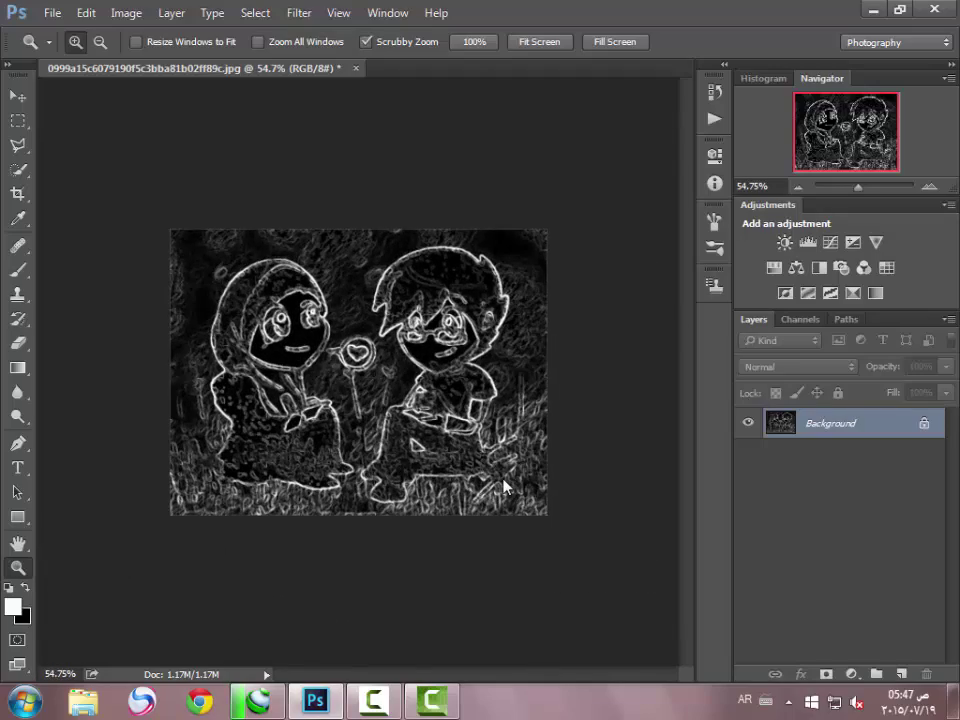
click(503, 487)
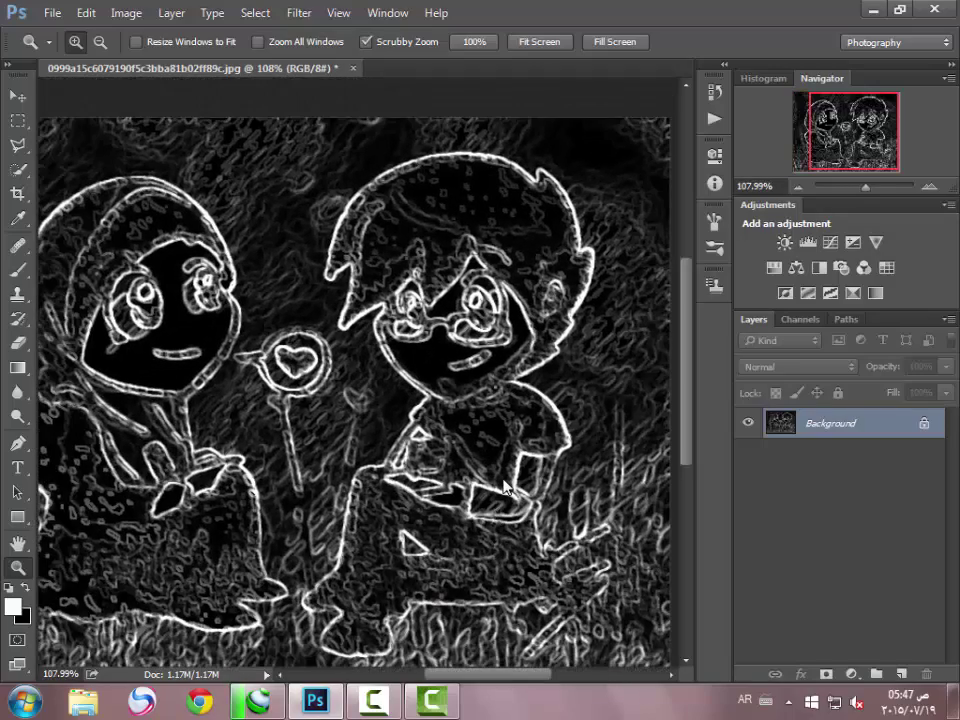
scroll(503, 487, left, 1)
scroll(503, 487, left, 1)
scroll(503, 487, left, 1)
scroll(503, 487, left, 1)
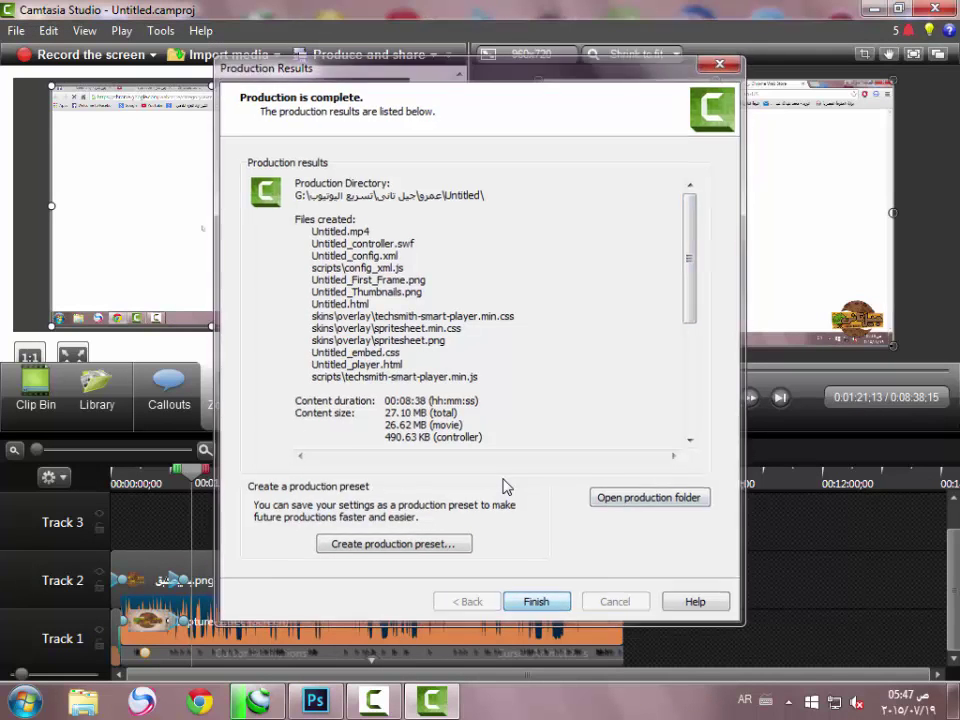
Dismiss Camtasia Studio's Production Results dialog, returning to the editor
key(Return)
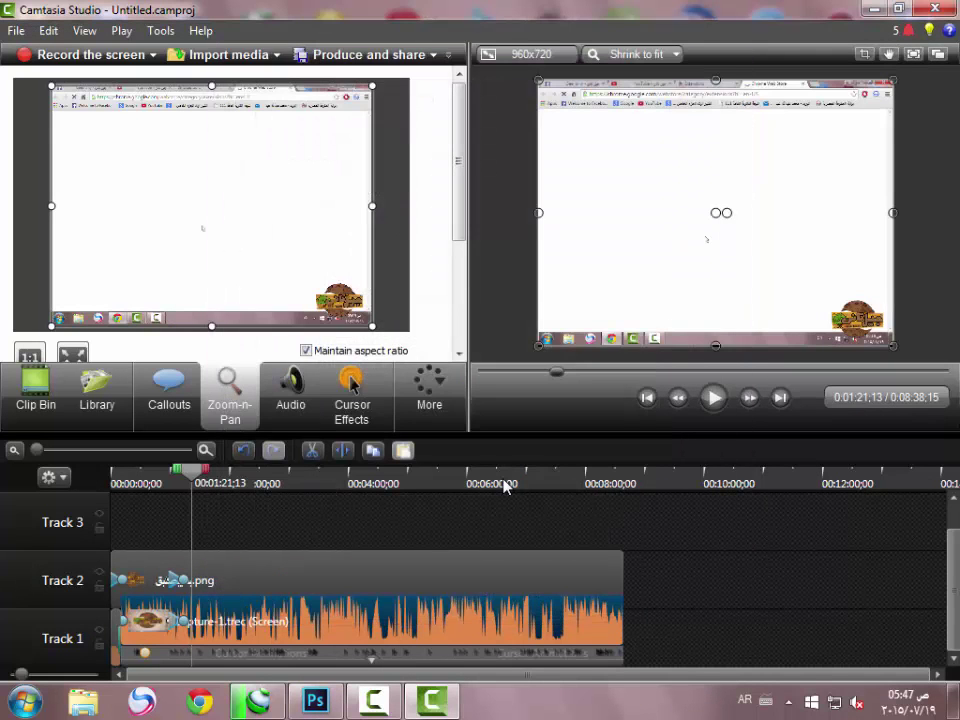